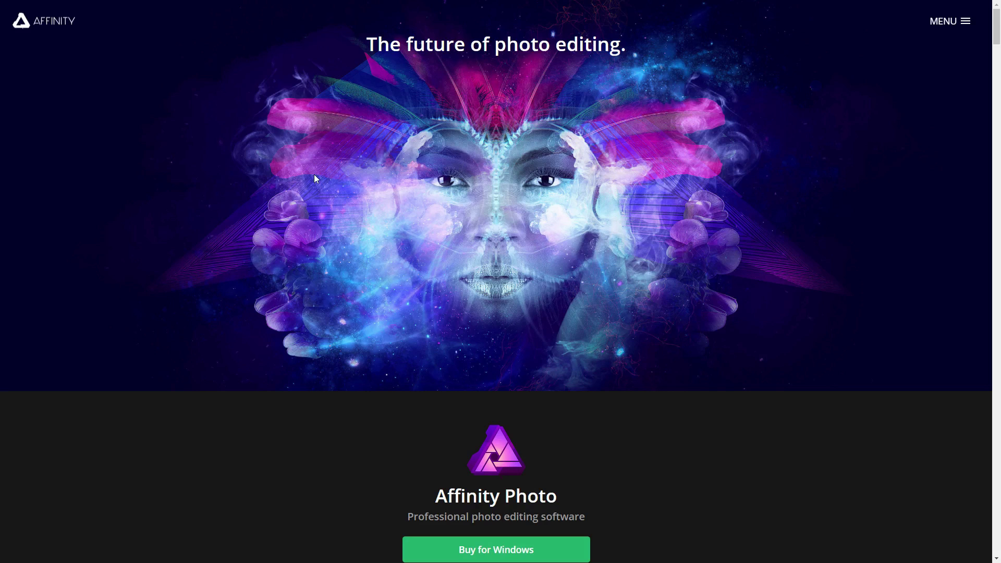
Scroll down the product page and highlight the 'No subscription. Only $49.99' price line
{"action": "scroll", "coordinate": [542, 204], "scroll_direction": "down", "scroll_amount": 7}
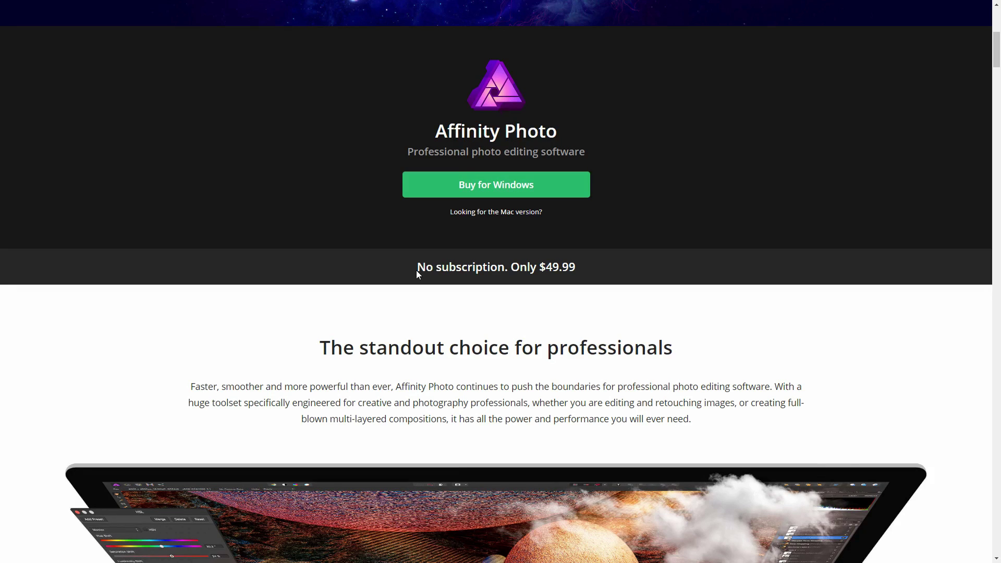
{"action": "left_click_drag", "start_coordinate": [409, 266], "coordinate": [582, 277]}
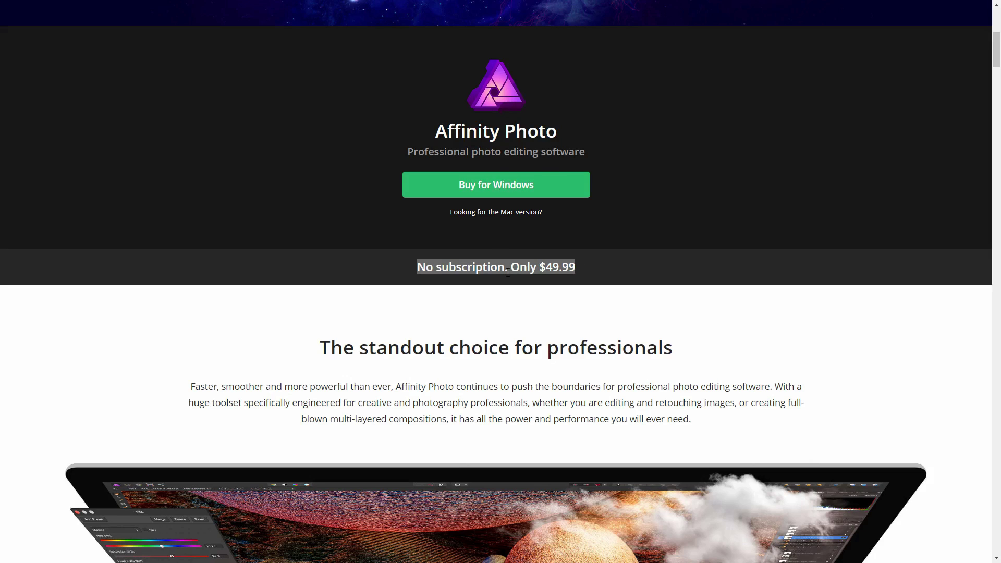
Highlight 'The standout choice for professionals', then the PSD editing, Digital painting and 360° image editing labels
{"action": "scroll", "coordinate": [508, 272], "scroll_direction": "down", "scroll_amount": 4}
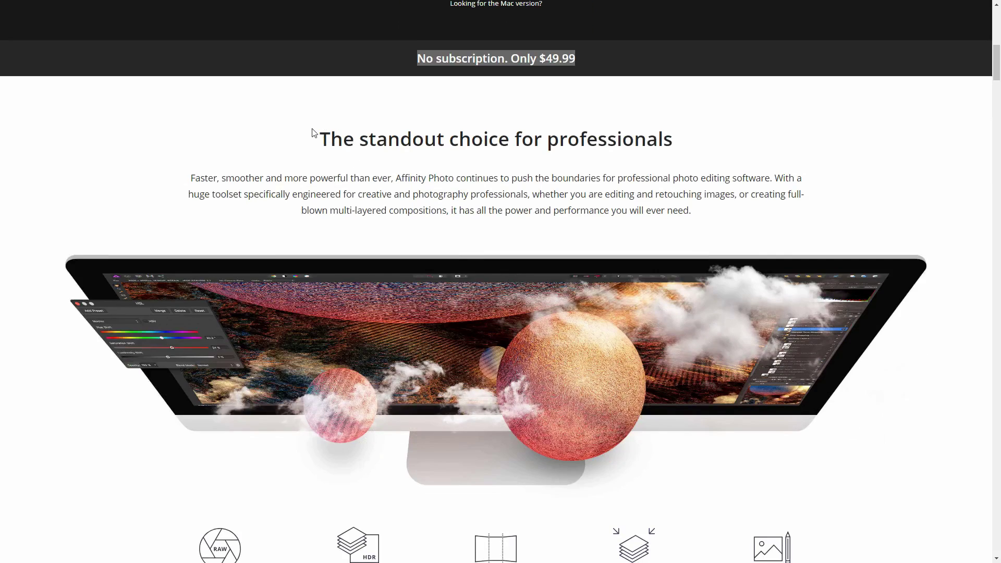
{"action": "left_click_drag", "start_coordinate": [315, 133], "coordinate": [697, 136]}
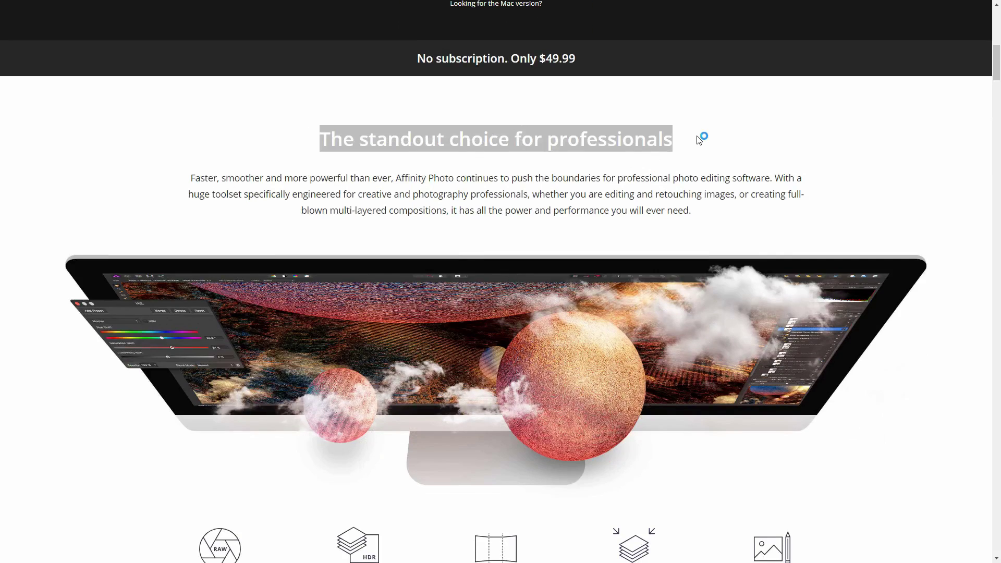
{"action": "scroll", "coordinate": [586, 227], "scroll_direction": "down", "scroll_amount": 6}
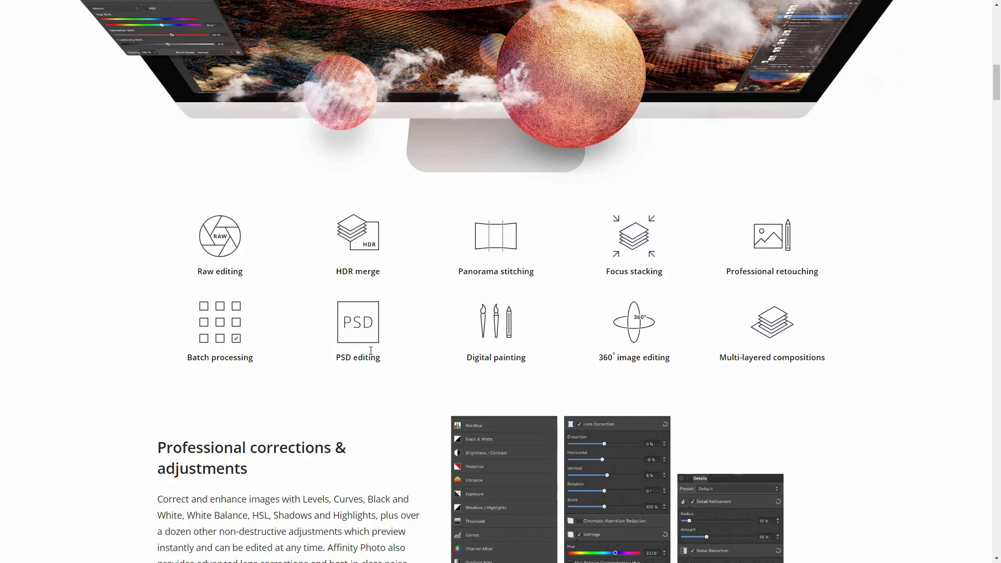
{"action": "triple_click", "coordinate": [344, 358]}
{"action": "left_click_drag", "start_coordinate": [466, 364], "coordinate": [537, 364]}
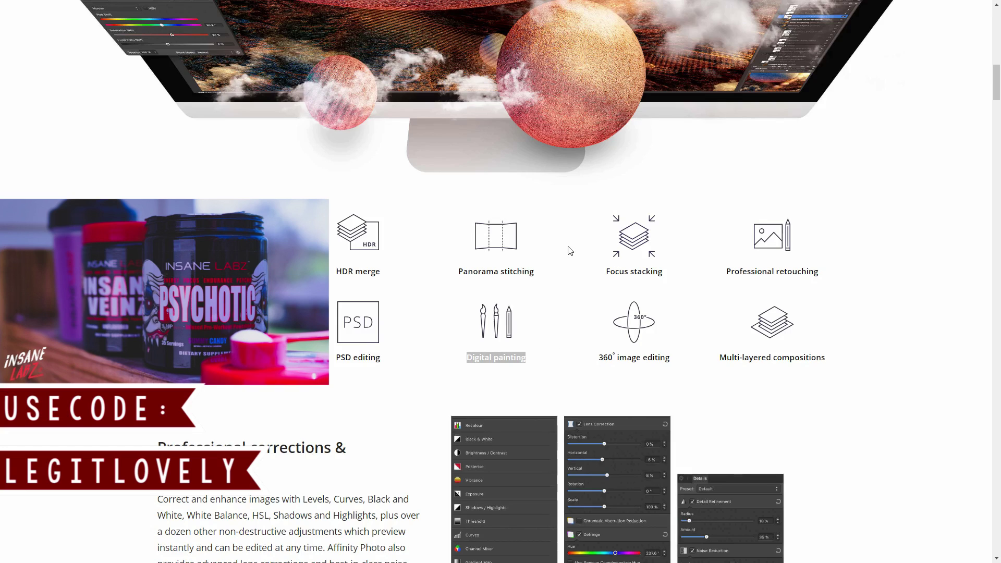
{"action": "mouse_move", "coordinate": [597, 358]}
{"action": "left_mouse_down"}
{"action": "mouse_move", "coordinate": [704, 362]}
{"action": "mouse_move", "coordinate": [842, 348]}
{"action": "mouse_move", "coordinate": [857, 376]}
{"action": "left_mouse_up"}
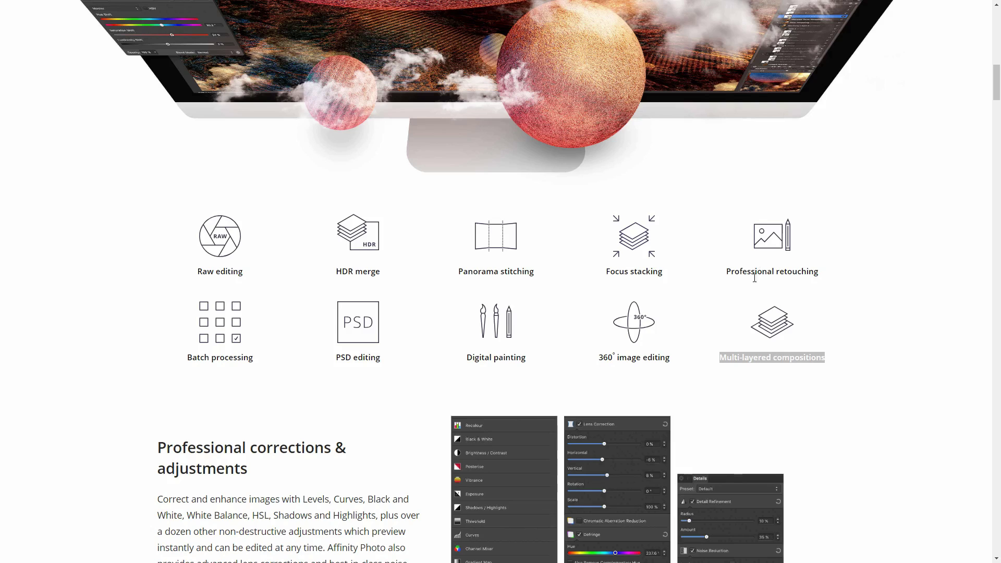
Scroll through the remaining feature sections down to the buy section and page footer
{"action": "scroll", "coordinate": [692, 348], "scroll_direction": "down", "scroll_amount": 1}
{"action": "scroll", "coordinate": [692, 348], "scroll_direction": "down", "scroll_amount": 20}
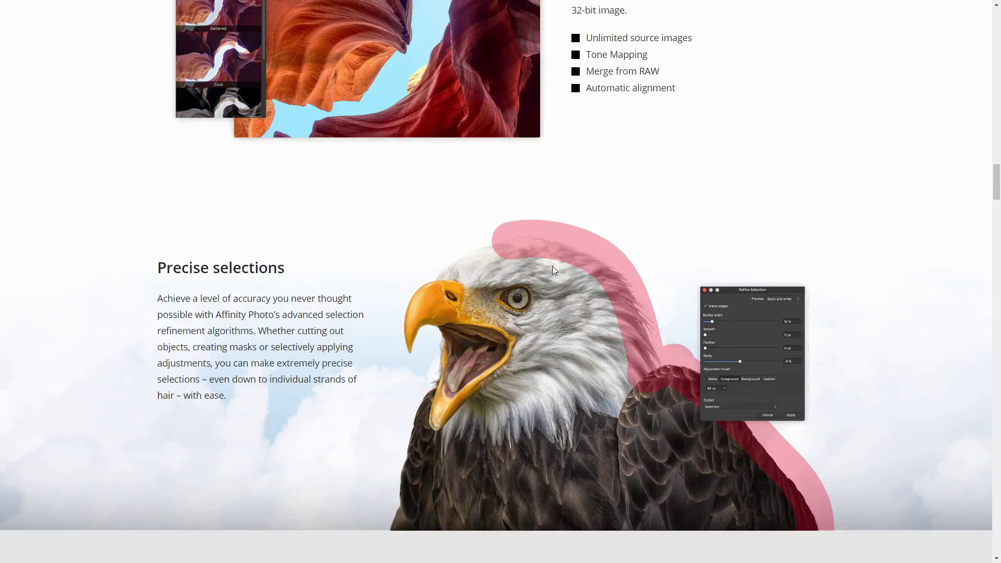
{"action": "scroll", "coordinate": [552, 266], "scroll_direction": "down", "scroll_amount": 9}
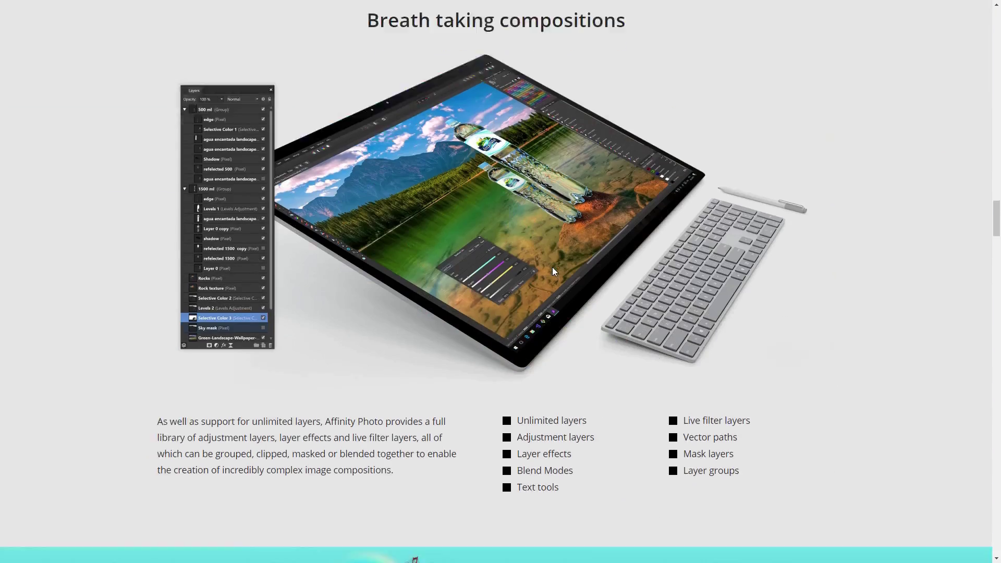
{"action": "scroll", "coordinate": [553, 268], "scroll_direction": "down", "scroll_amount": 5}
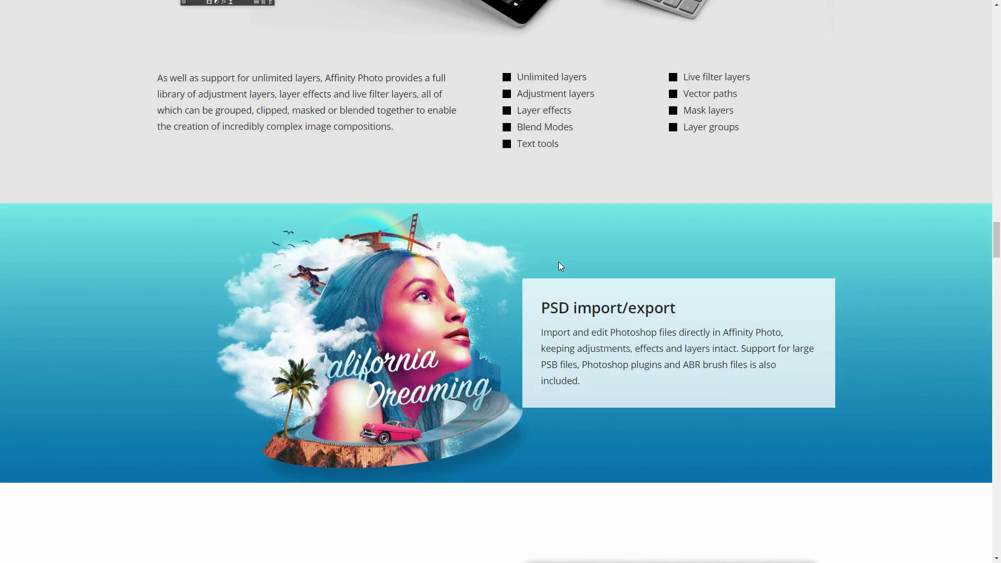
{"action": "scroll", "coordinate": [560, 263], "scroll_direction": "down", "scroll_amount": 6}
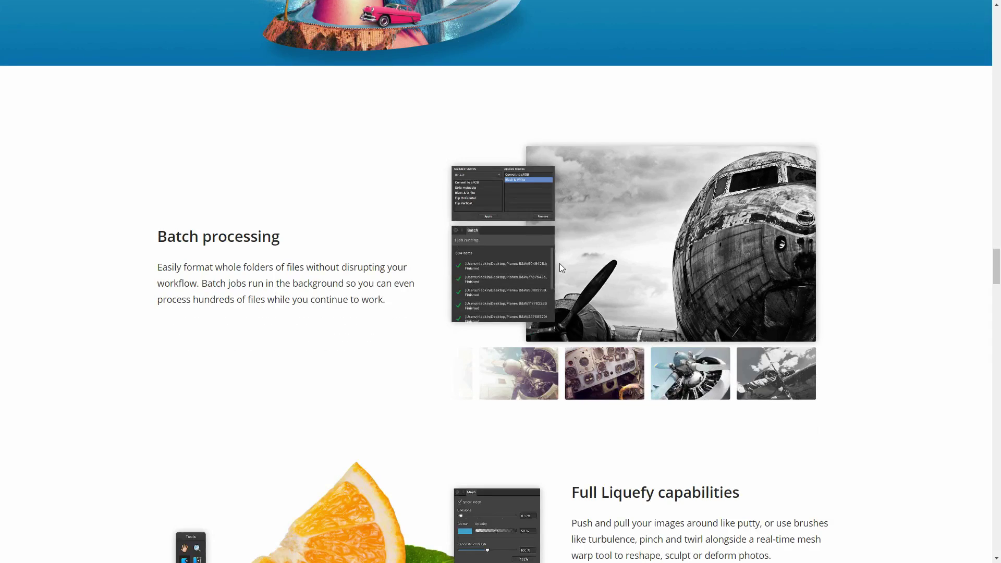
{"action": "scroll", "coordinate": [560, 264], "scroll_direction": "down", "scroll_amount": 9}
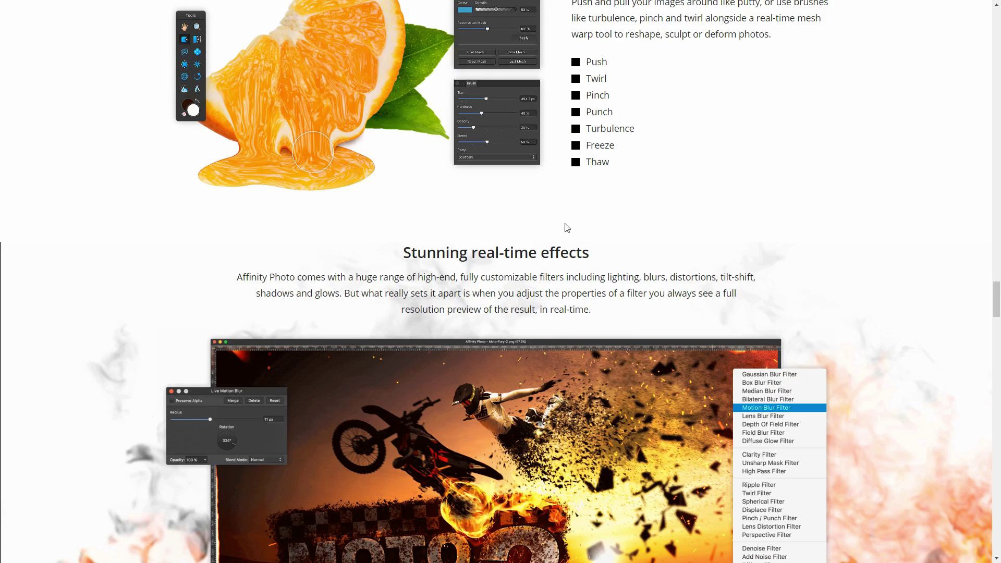
{"action": "scroll", "coordinate": [693, 239], "scroll_direction": "down", "scroll_amount": 7}
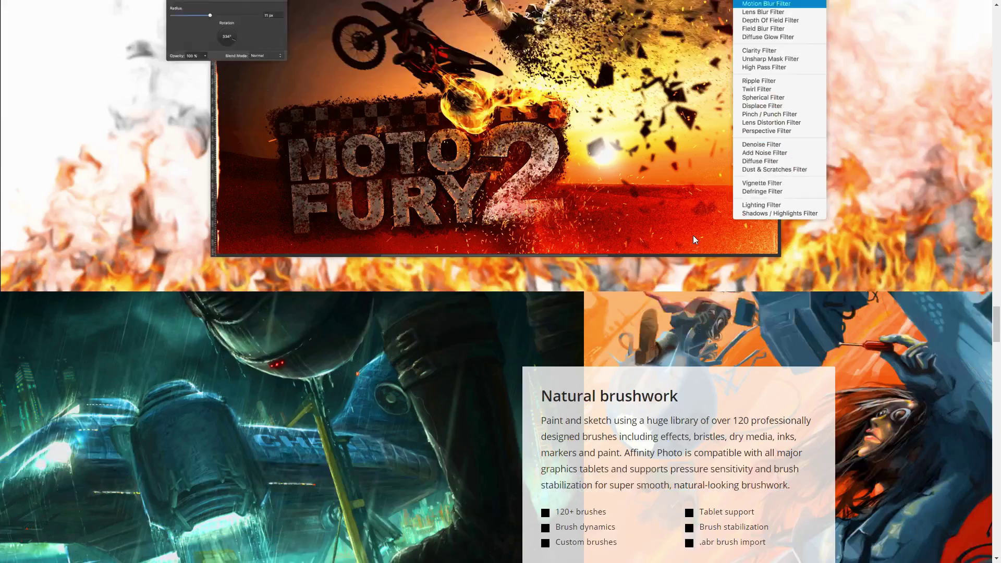
{"action": "scroll", "coordinate": [693, 238], "scroll_direction": "down", "scroll_amount": 10}
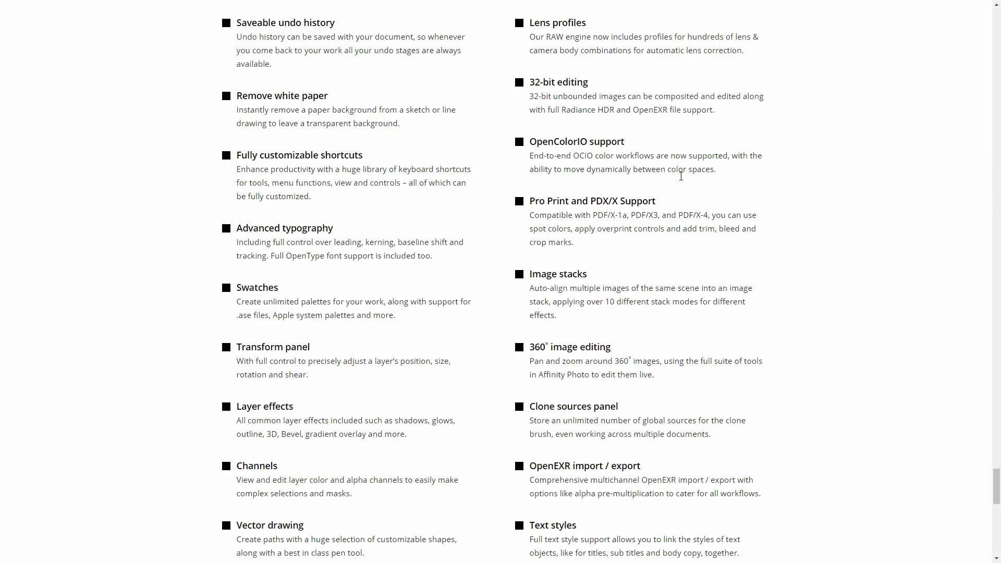
{"action": "scroll", "coordinate": [409, 156], "scroll_direction": "up", "scroll_amount": 3}
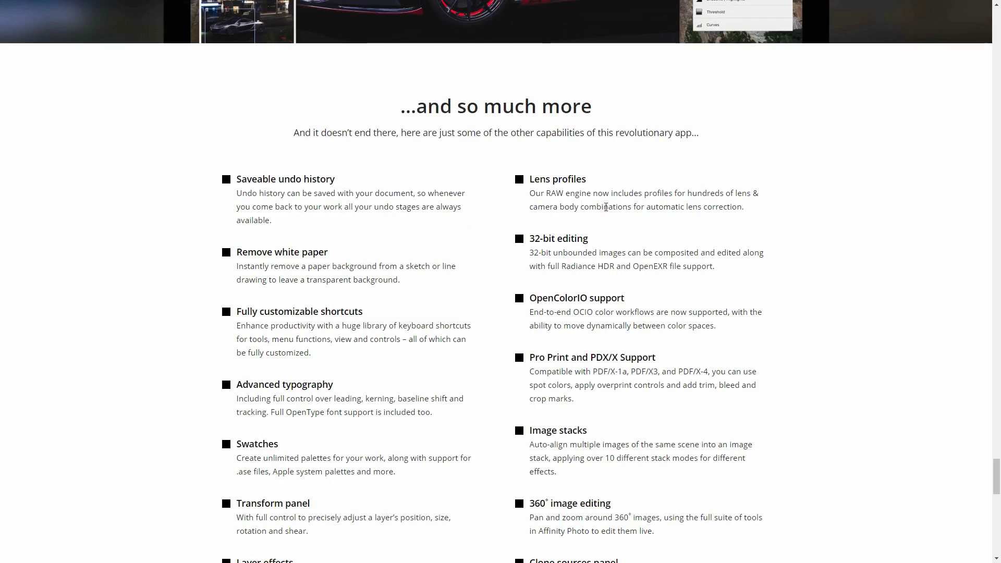
{"action": "scroll", "coordinate": [696, 249], "scroll_direction": "down", "scroll_amount": 16}
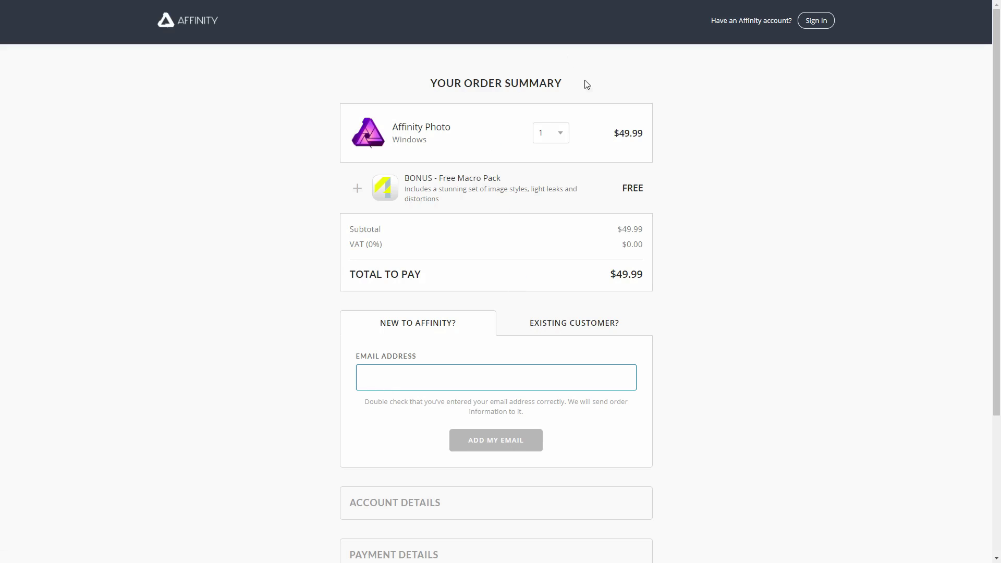
Highlight the $49.99 price and VAT (0%) line in the order summary, then scroll down
{"action": "left_click_drag", "start_coordinate": [611, 133], "coordinate": [644, 136]}
{"action": "left_click_drag", "start_coordinate": [367, 244], "coordinate": [343, 242]}
{"action": "left_click", "coordinate": [551, 241]}
{"action": "scroll", "coordinate": [568, 211], "scroll_direction": "down", "scroll_amount": 3}
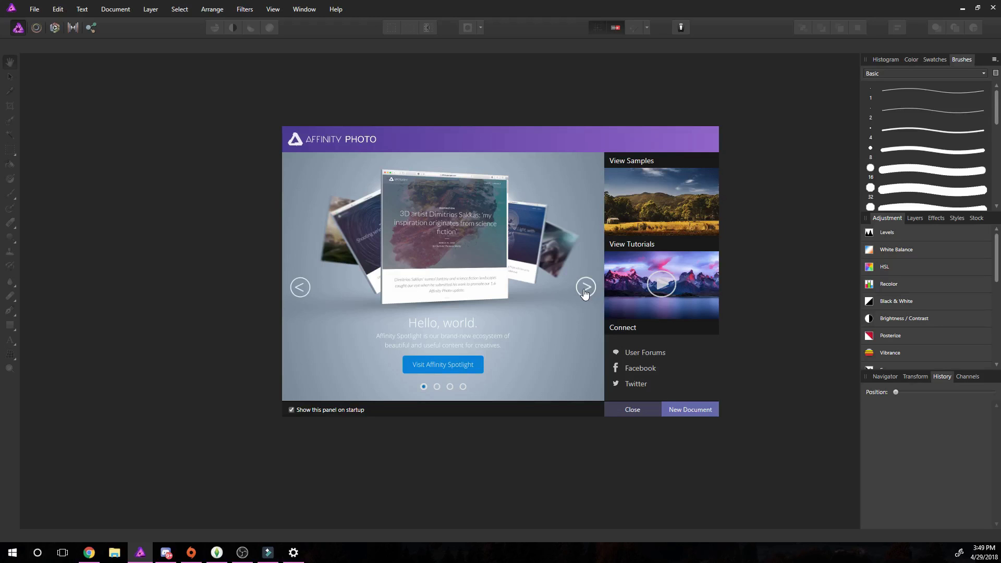
Cycle twice through the iPad, Workbook, Designer and Spotlight slides, stopping on the Workbook slide
{"action": "left_click", "coordinate": [584, 290]}
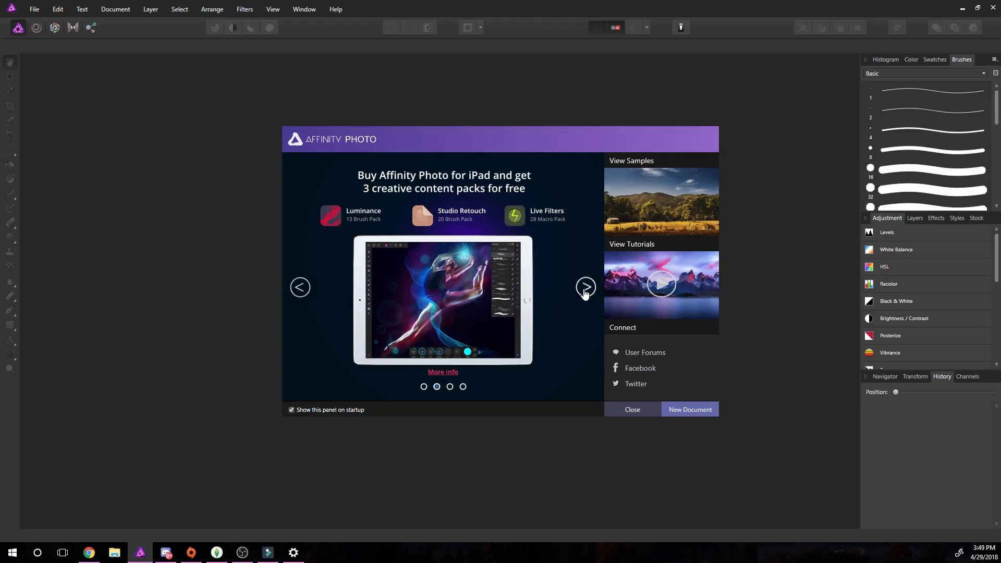
{"action": "left_click", "coordinate": [585, 290]}
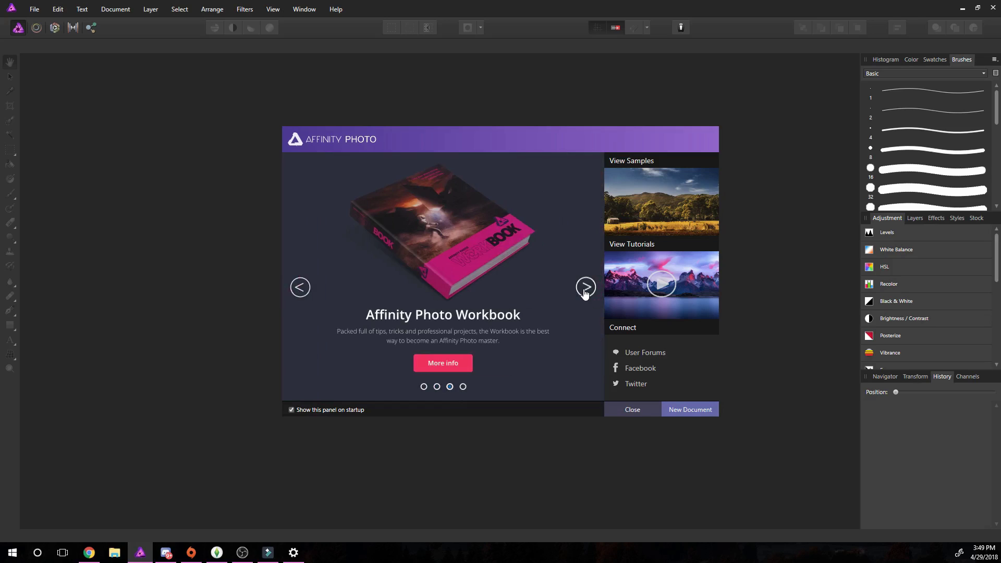
{"action": "left_click", "coordinate": [585, 290]}
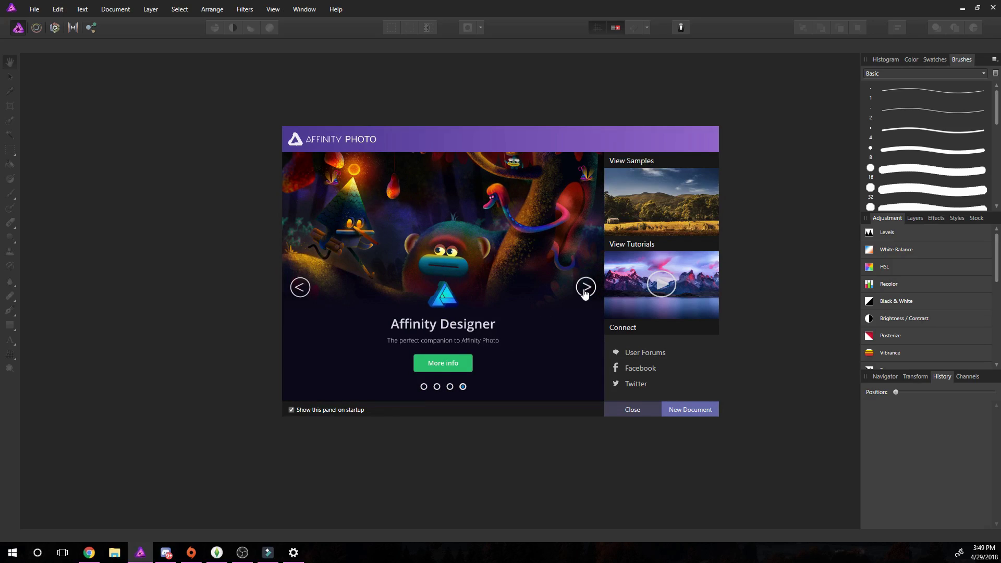
{"action": "left_click", "coordinate": [585, 290]}
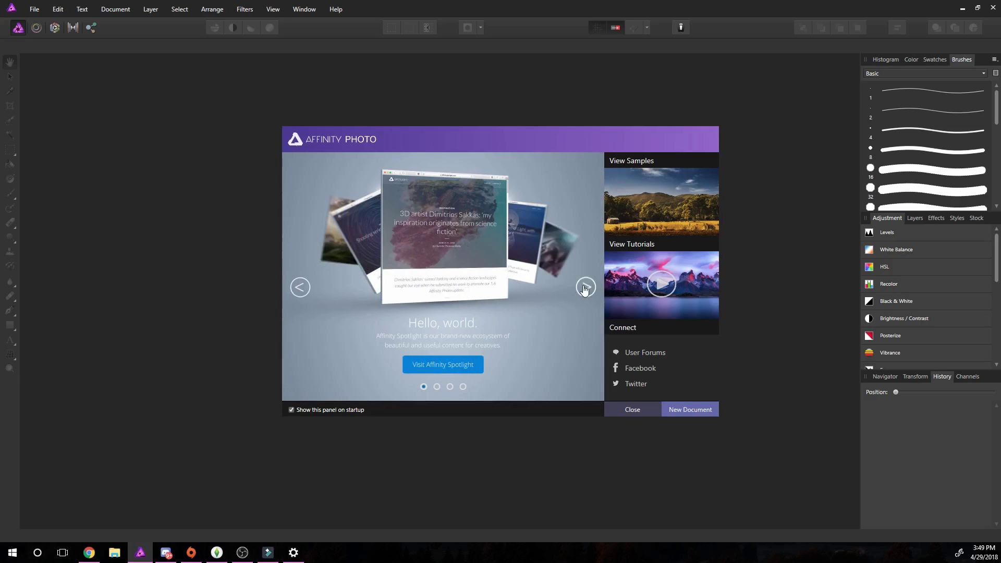
{"action": "left_click", "coordinate": [585, 288]}
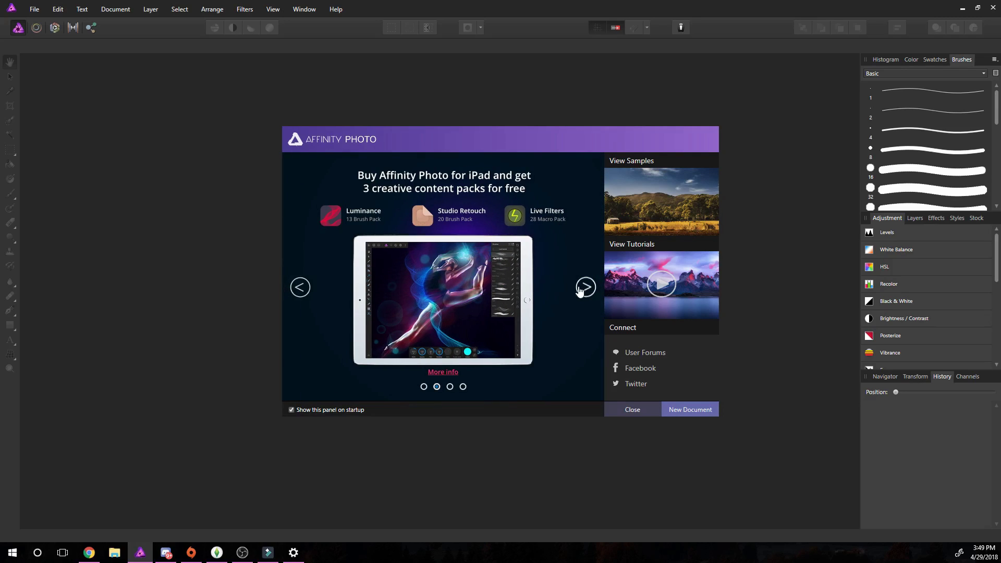
{"action": "left_click", "coordinate": [580, 291]}
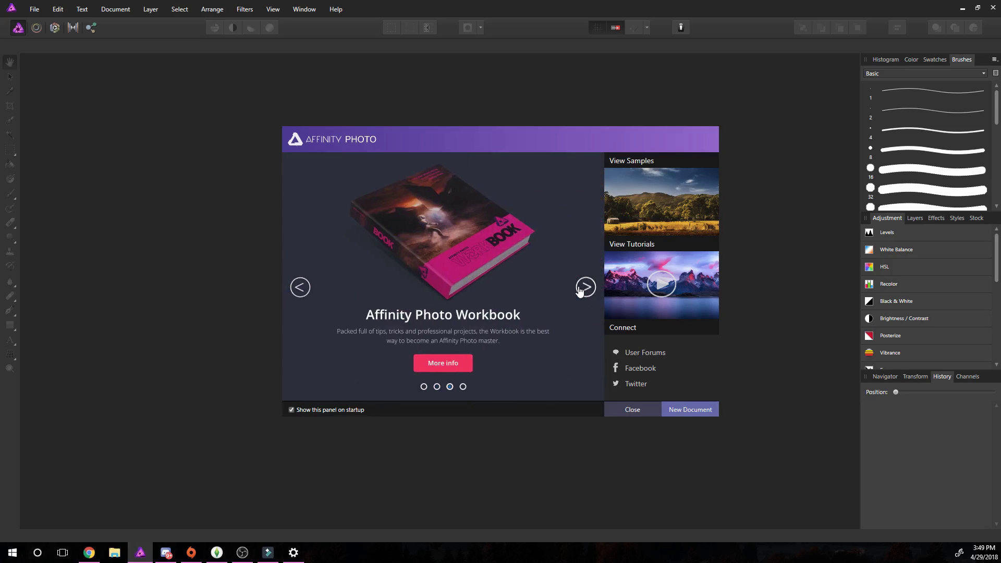
{"action": "left_click", "coordinate": [579, 291]}
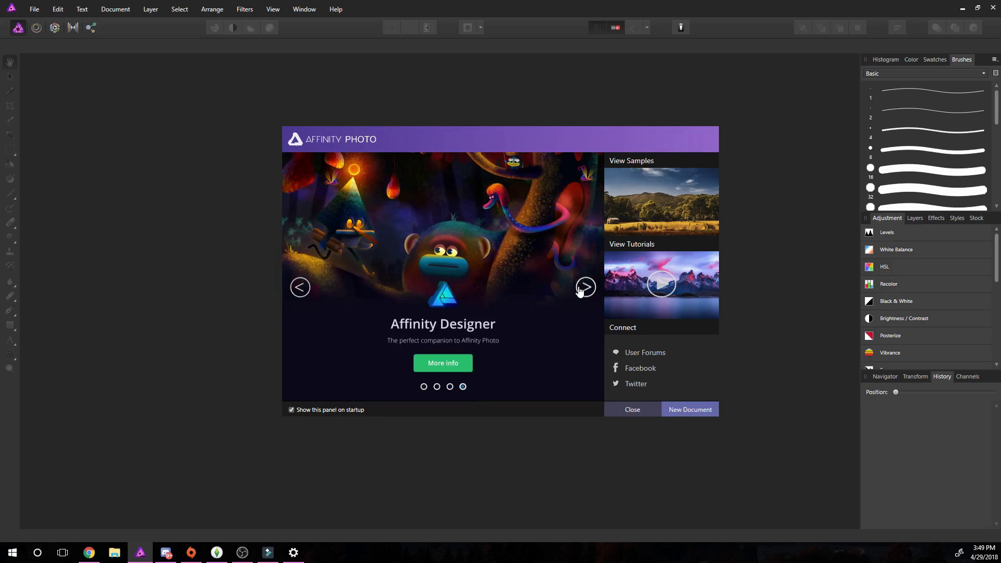
{"action": "left_click", "coordinate": [580, 291]}
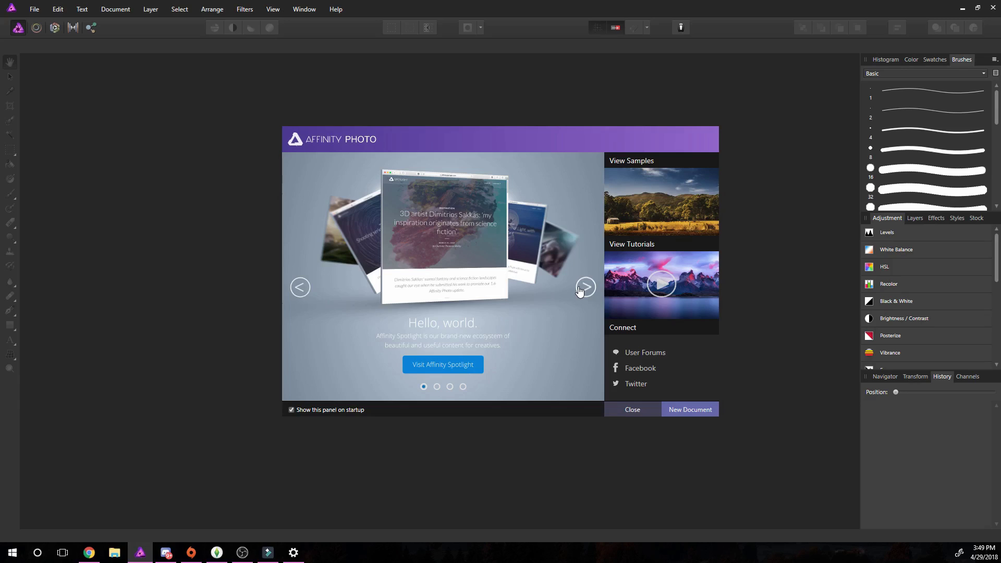
{"action": "left_click", "coordinate": [580, 291]}
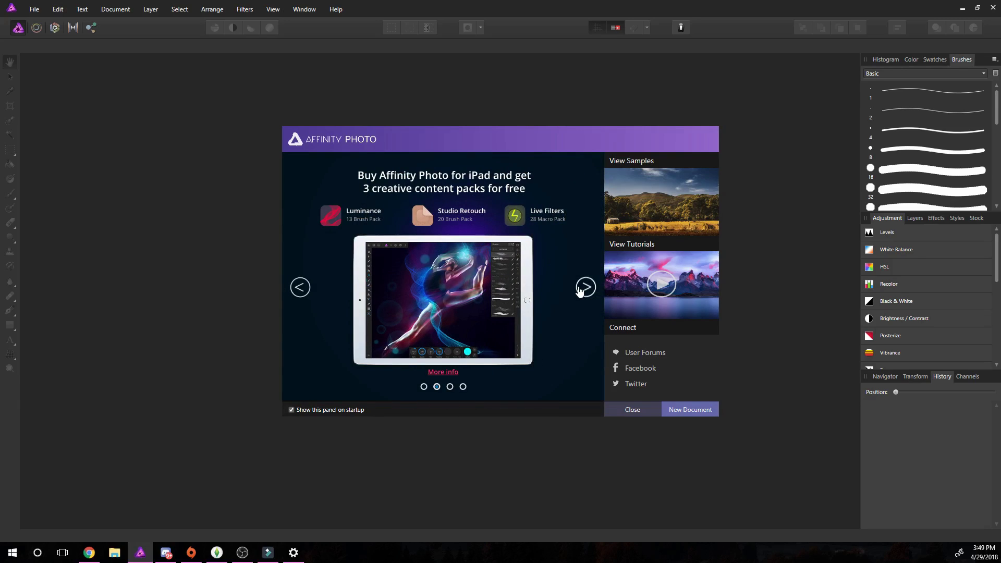
{"action": "left_click", "coordinate": [580, 291]}
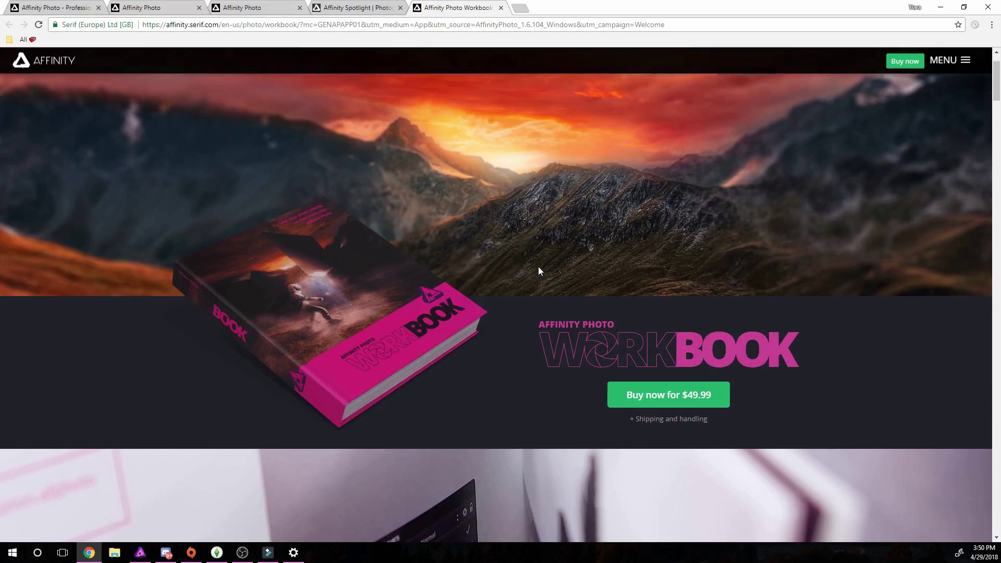
Scroll through the Workbook chapters, highlighting passages, down to the book-covers project in Chapter 4
{"action": "scroll", "coordinate": [538, 268], "scroll_direction": "down", "scroll_amount": 6}
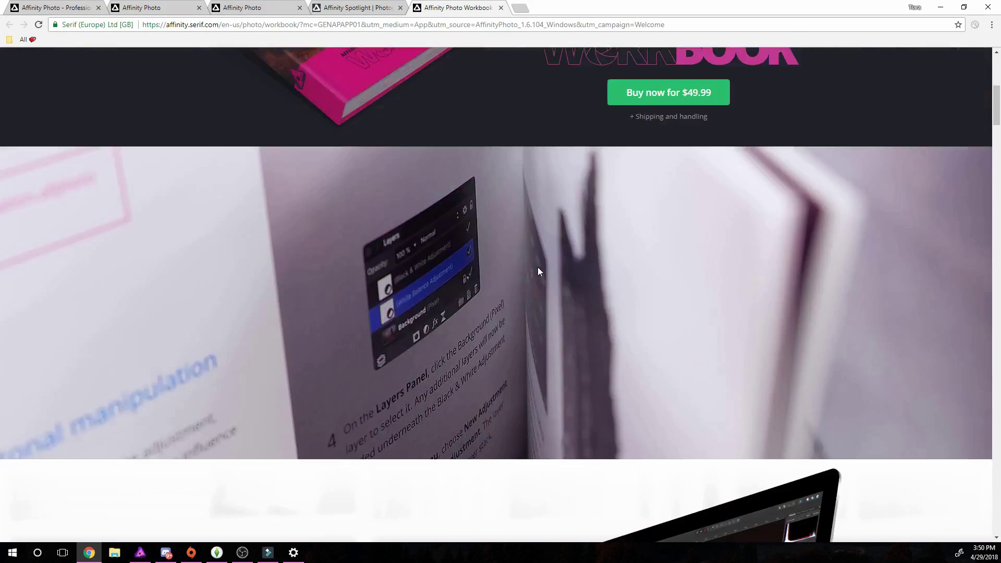
{"action": "scroll", "coordinate": [539, 271], "scroll_direction": "down", "scroll_amount": 5}
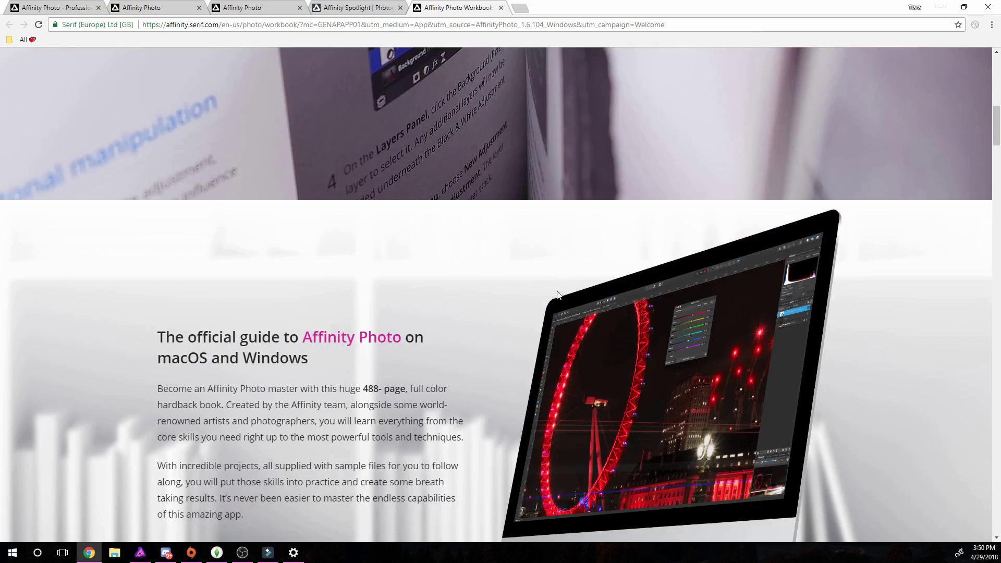
{"action": "scroll", "coordinate": [565, 283], "scroll_direction": "down", "scroll_amount": 9}
{"action": "scroll", "coordinate": [566, 288], "scroll_direction": "down", "scroll_amount": 16}
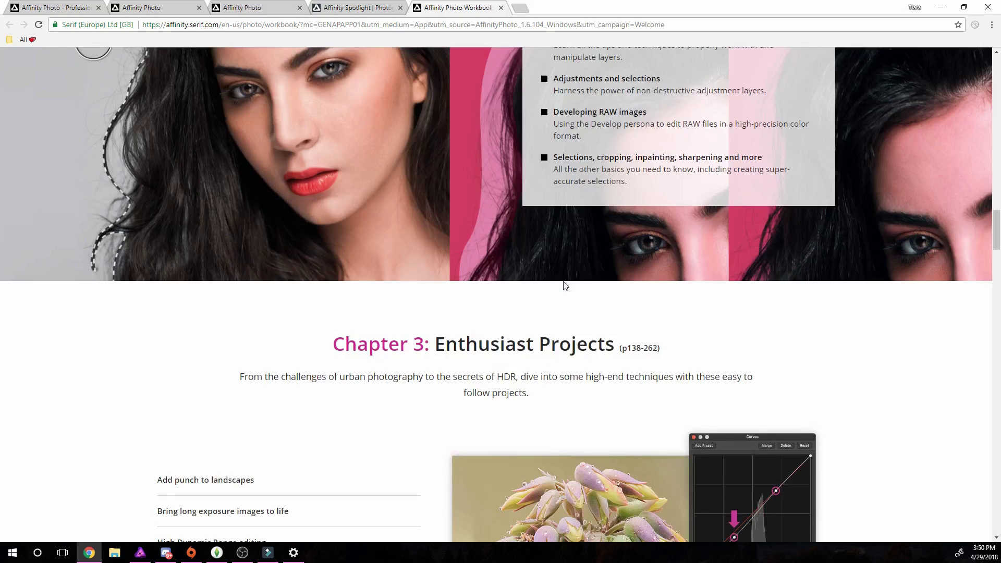
{"action": "scroll", "coordinate": [565, 284], "scroll_direction": "down", "scroll_amount": 11}
{"action": "scroll", "coordinate": [563, 280], "scroll_direction": "down", "scroll_amount": 8}
{"action": "scroll", "coordinate": [461, 267], "scroll_direction": "up", "scroll_amount": 4}
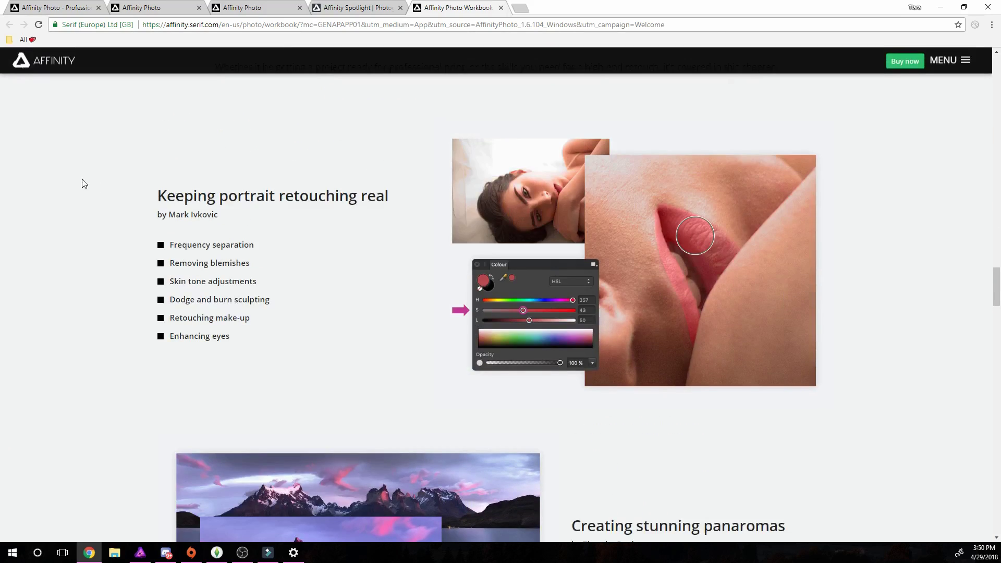
{"action": "left_click_drag", "start_coordinate": [87, 182], "coordinate": [358, 197]}
{"action": "scroll", "coordinate": [446, 249], "scroll_direction": "down", "scroll_amount": 5}
{"action": "left_click_drag", "start_coordinate": [568, 275], "coordinate": [796, 275]}
{"action": "scroll", "coordinate": [791, 276], "scroll_direction": "down", "scroll_amount": 6}
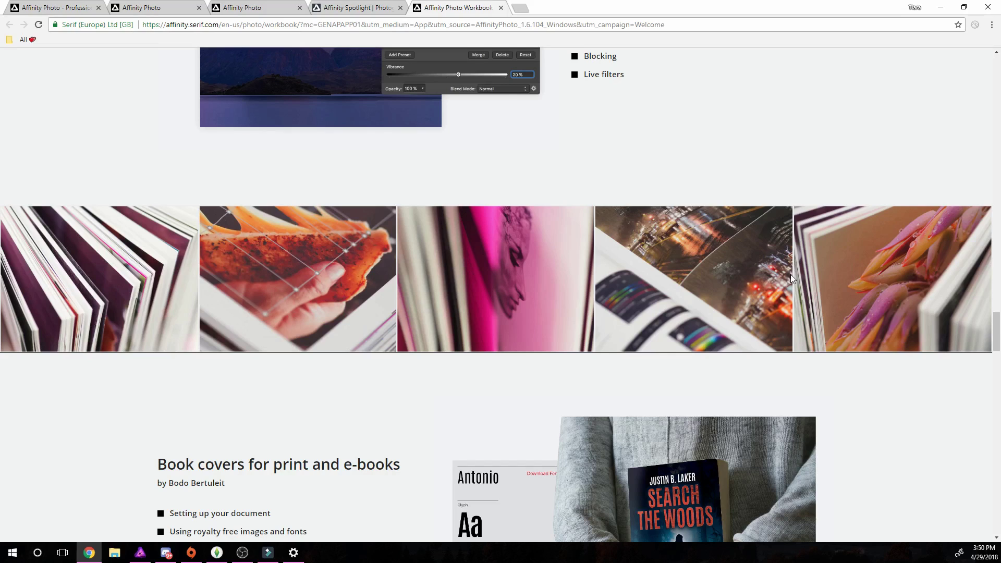
Start a new Affinity Photo document and keep the FHD 1080p page preset
{"action": "left_click", "coordinate": [140, 552]}
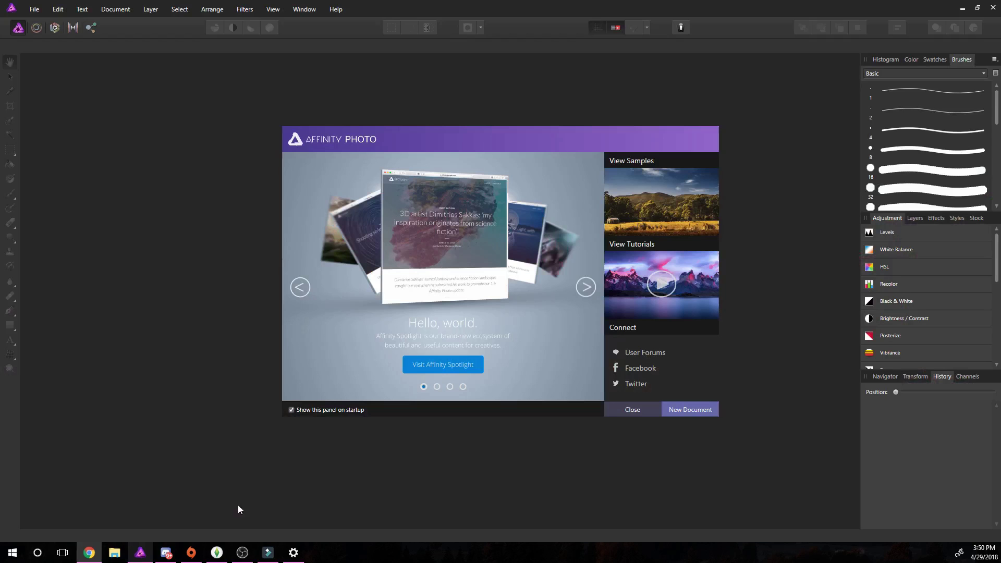
{"action": "left_click", "coordinate": [696, 410]}
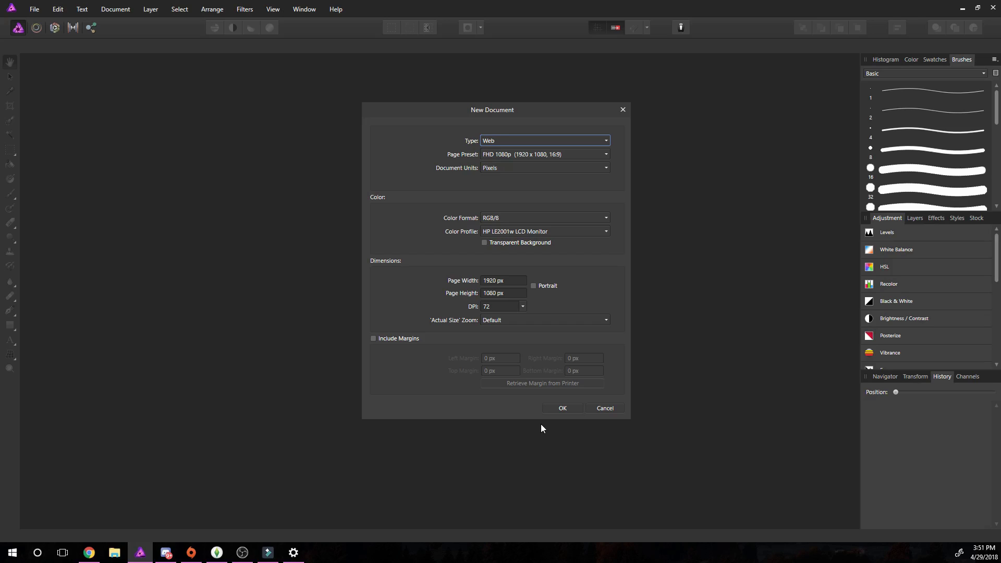
{"action": "left_click", "coordinate": [529, 152]}
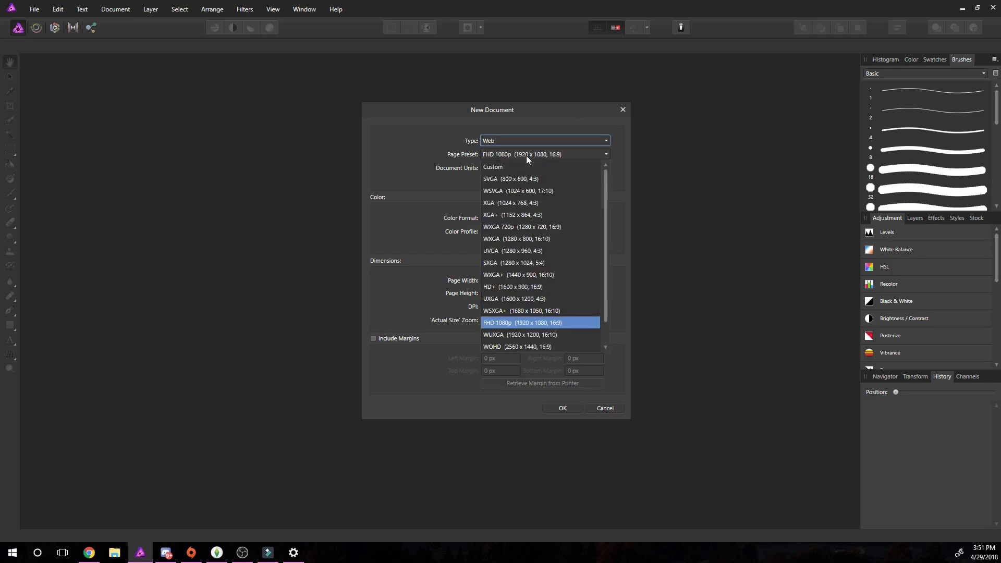
{"action": "left_click", "coordinate": [538, 305]}
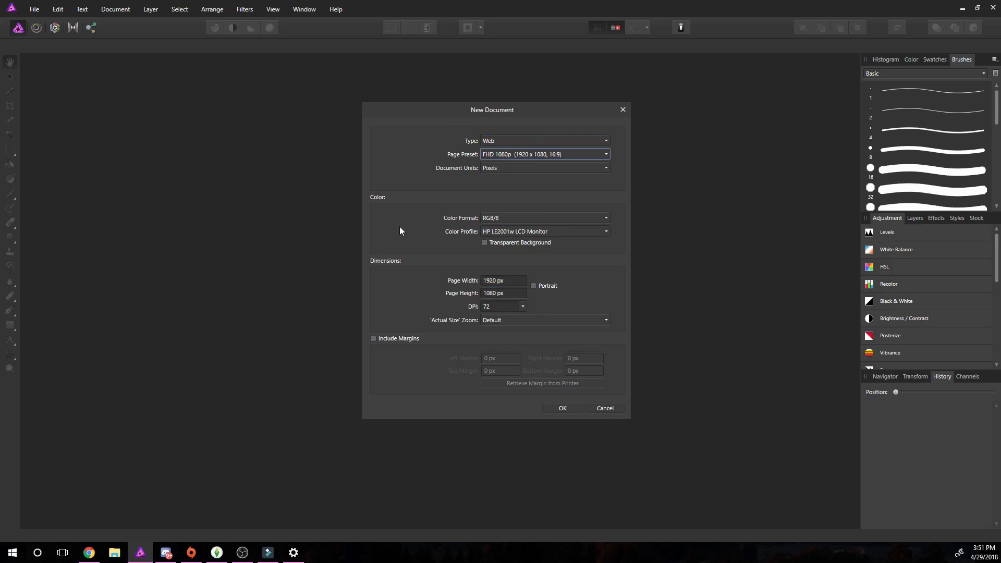
Create the 1920 × 1080 document and view the Rectangle tool's shape flyout
{"action": "left_click", "coordinate": [570, 408]}
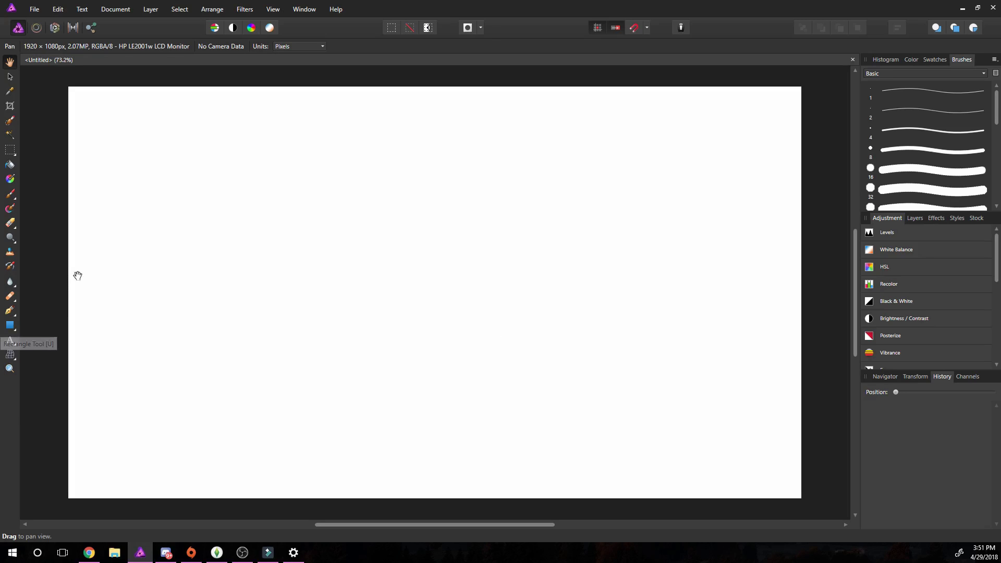
{"action": "right_click", "coordinate": [11, 326]}
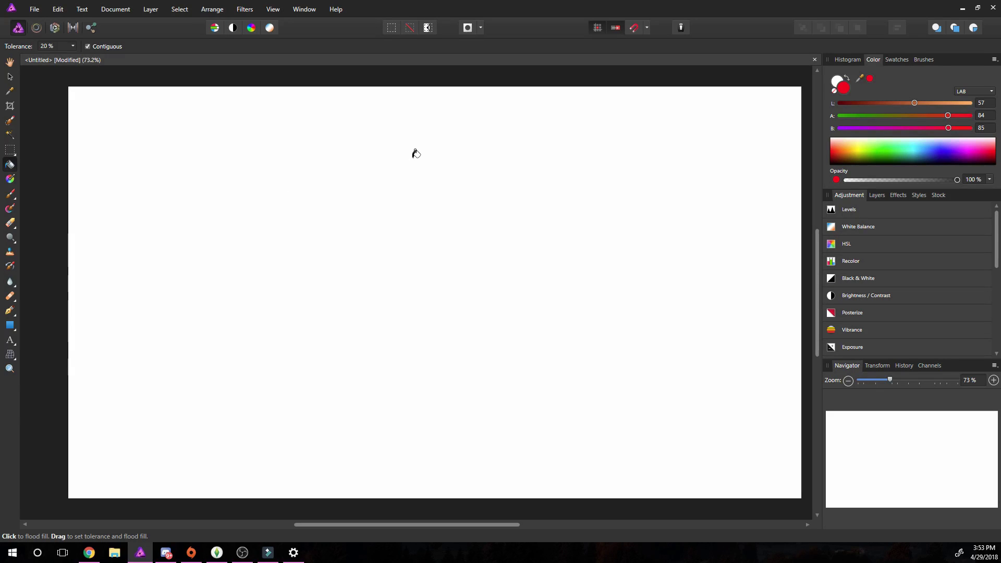
{"action": "scroll", "coordinate": [416, 154], "scroll_direction": "down", "scroll_amount": 1}
{"action": "scroll", "coordinate": [415, 153], "scroll_direction": "up", "scroll_amount": 1}
{"action": "scroll", "coordinate": [416, 154], "scroll_direction": "down", "scroll_amount": 1}
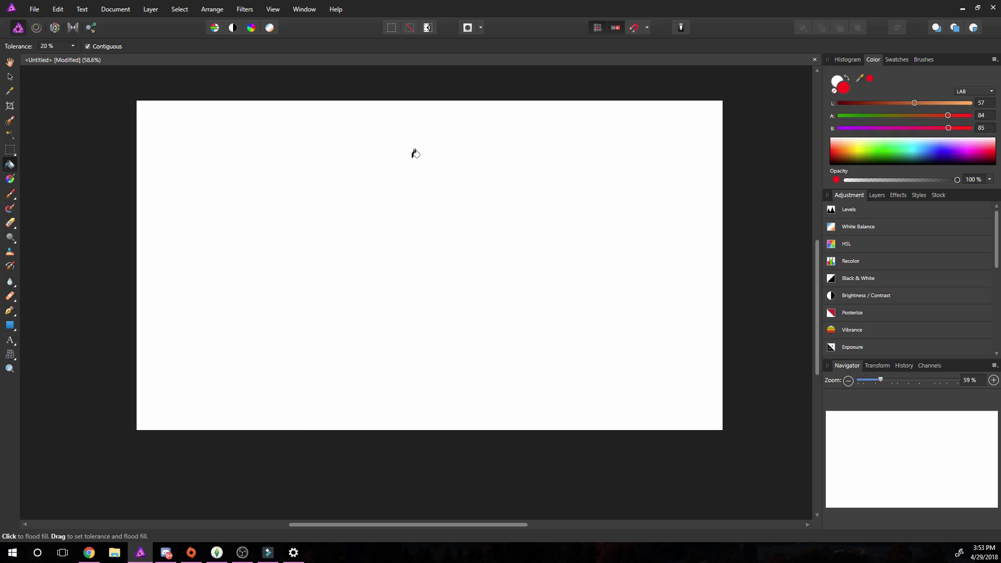
{"action": "scroll", "coordinate": [411, 158], "scroll_direction": "up", "scroll_amount": 1}
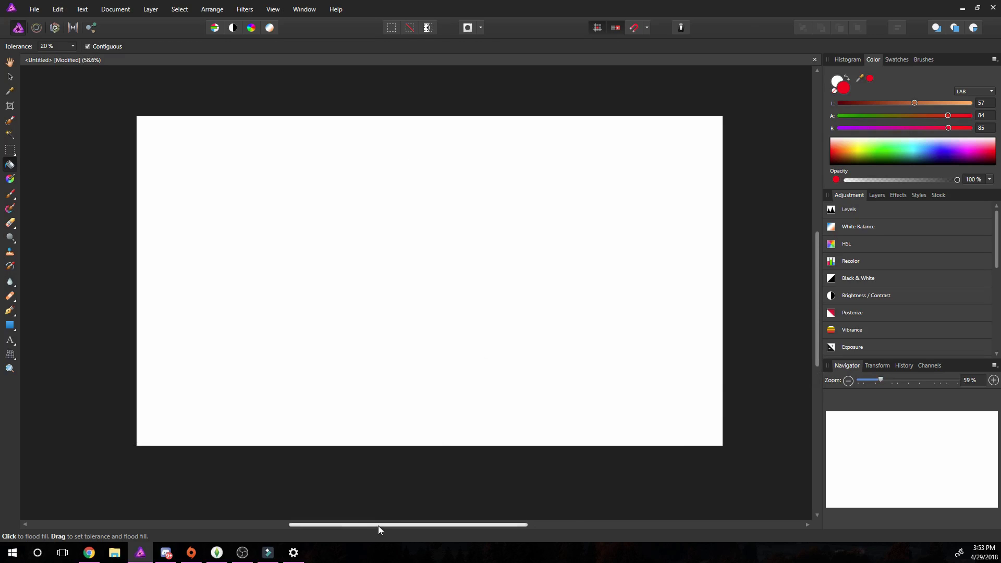
{"action": "left_click_drag", "start_coordinate": [378, 527], "coordinate": [398, 516]}
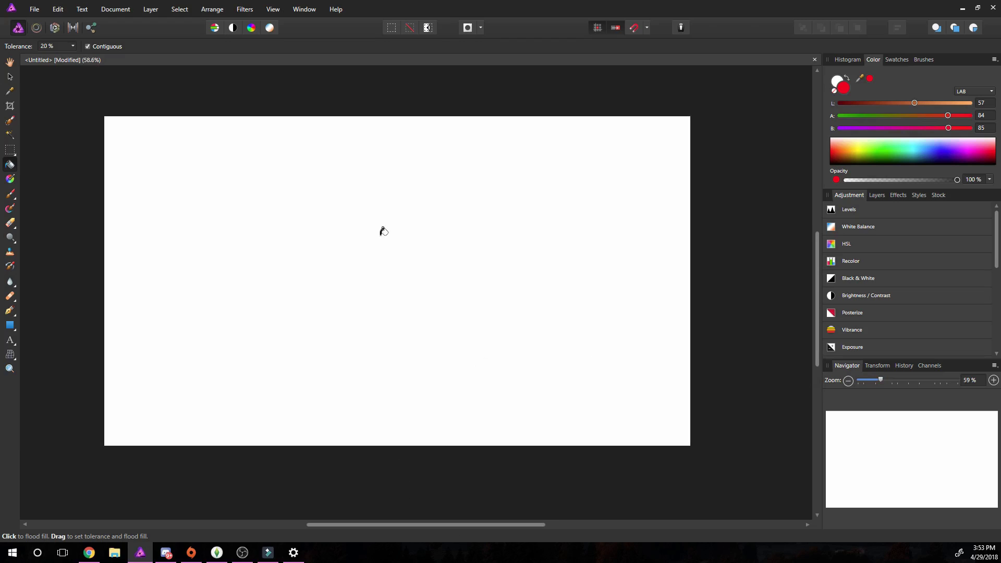
{"action": "scroll", "coordinate": [389, 194], "scroll_direction": "up", "scroll_amount": 1}
{"action": "scroll", "coordinate": [389, 194], "scroll_direction": "up", "scroll_amount": 3}
{"action": "scroll", "coordinate": [631, 279], "scroll_direction": "down", "scroll_amount": 4}
{"action": "scroll", "coordinate": [630, 280], "scroll_direction": "up", "scroll_amount": 3}
{"action": "scroll", "coordinate": [629, 280], "scroll_direction": "down", "scroll_amount": 3}
{"action": "scroll", "coordinate": [308, 207], "scroll_direction": "up", "scroll_amount": 5}
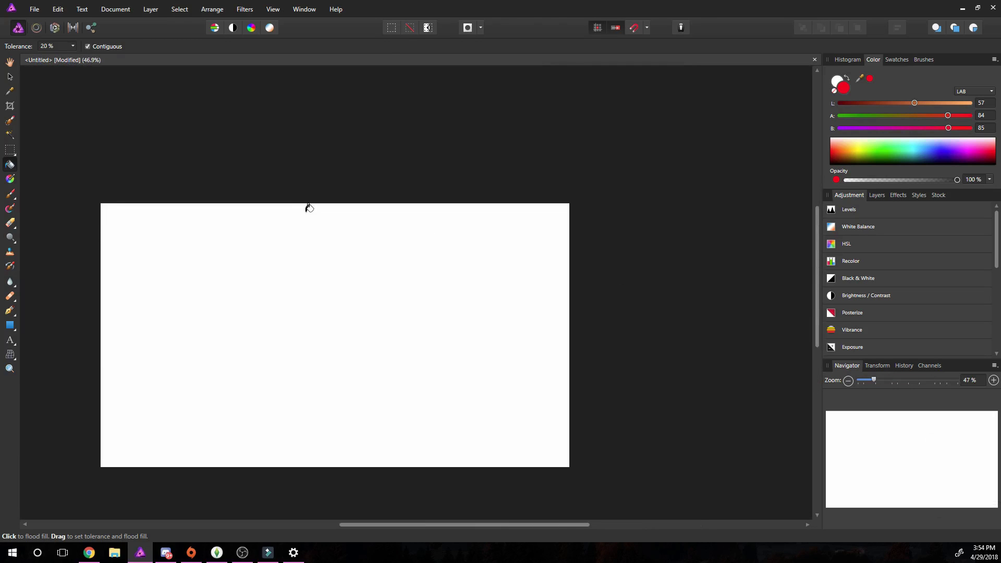
{"action": "scroll", "coordinate": [309, 208], "scroll_direction": "down", "scroll_amount": 2}
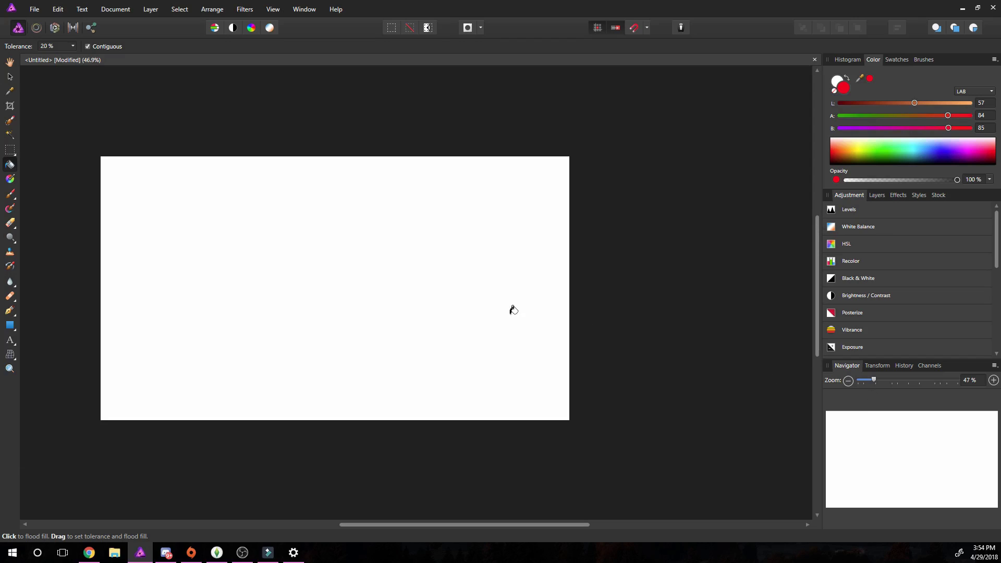
{"action": "scroll", "coordinate": [513, 310], "scroll_direction": "up", "scroll_amount": 1}
{"action": "scroll", "coordinate": [584, 316], "scroll_direction": "down", "scroll_amount": 1}
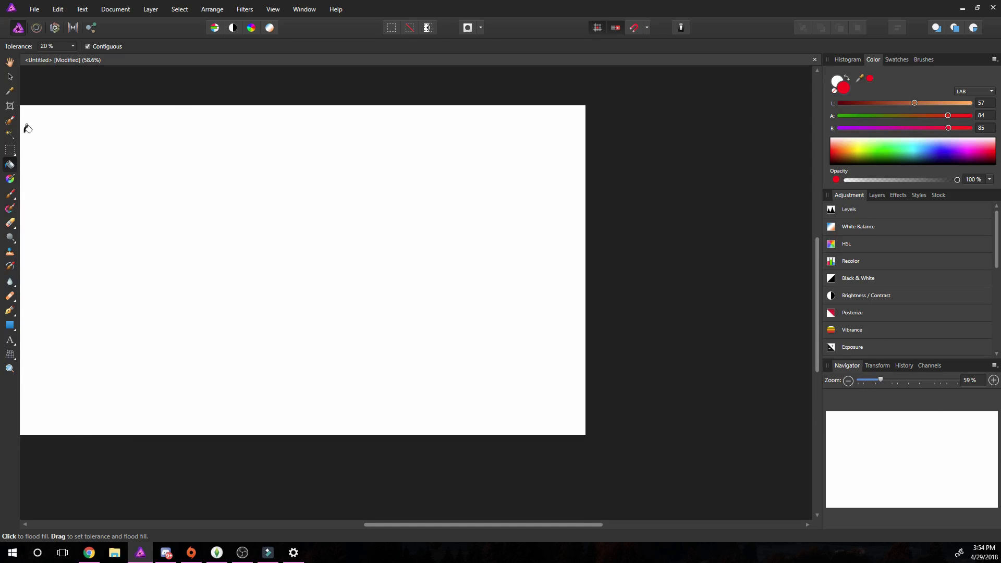
Paint a 3 px black looping stroke with the Paint Brush, then view the Navigator and Transform panels
{"action": "left_click", "coordinate": [10, 193]}
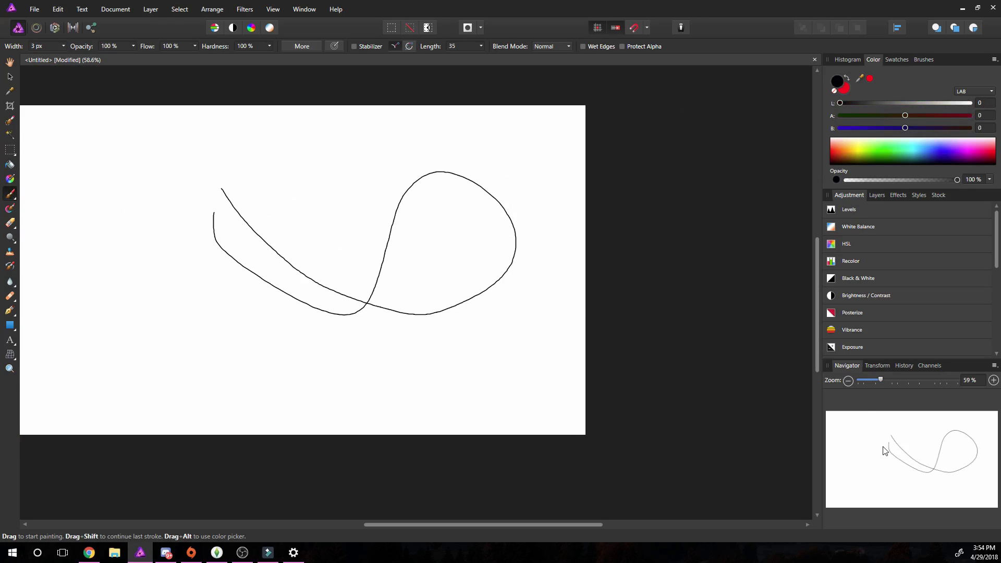
{"action": "left_click_drag", "start_coordinate": [885, 448], "coordinate": [852, 431]}
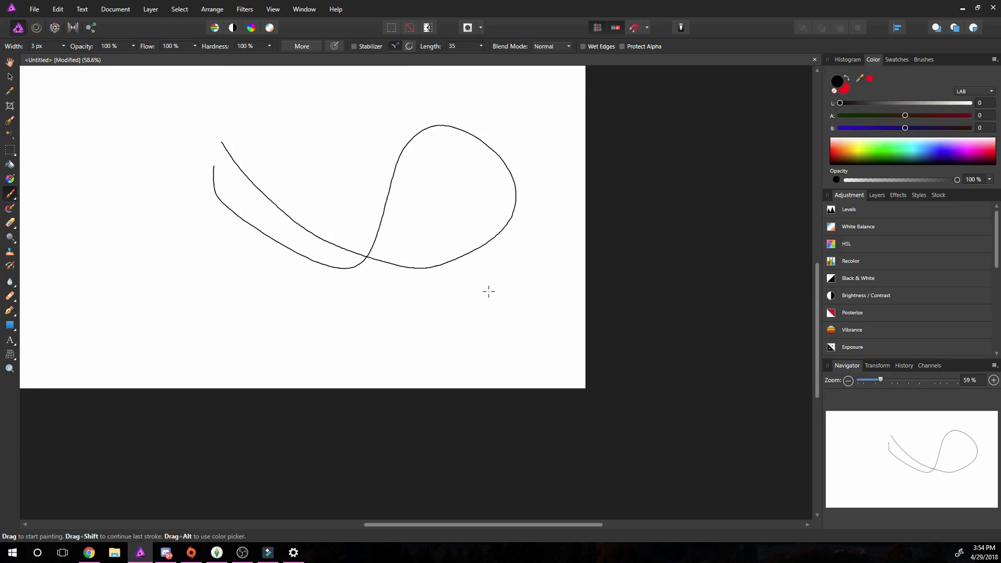
{"action": "left_click", "coordinate": [896, 440]}
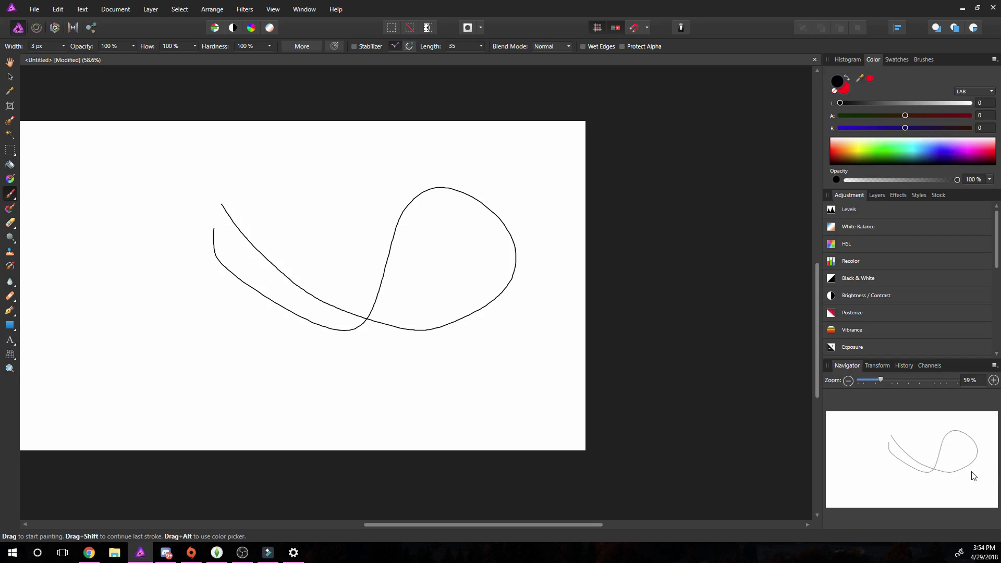
{"action": "left_click", "coordinate": [874, 367]}
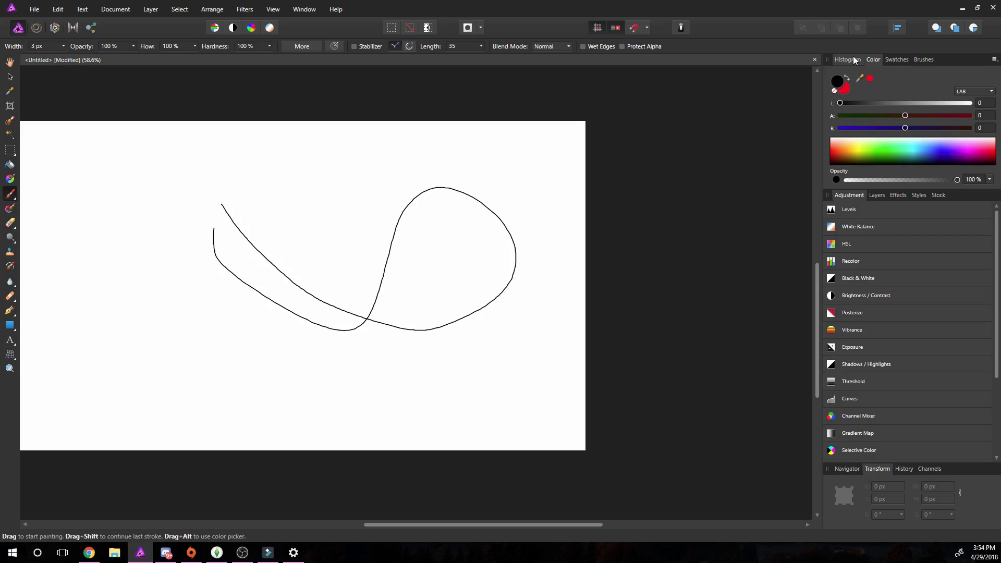
Browse the Swatches panel and the list of available brushes
{"action": "left_click", "coordinate": [897, 60]}
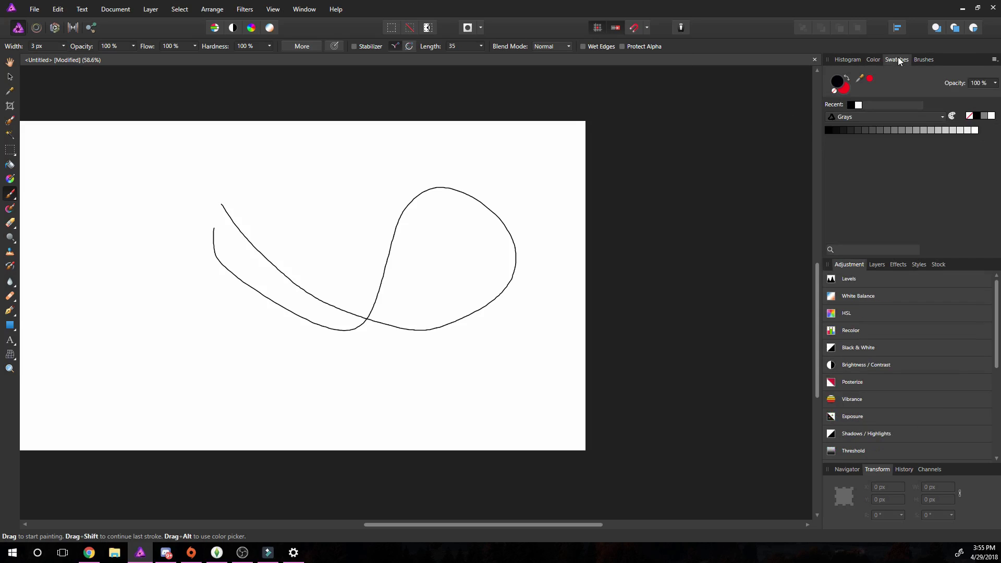
{"action": "left_click", "coordinate": [918, 59]}
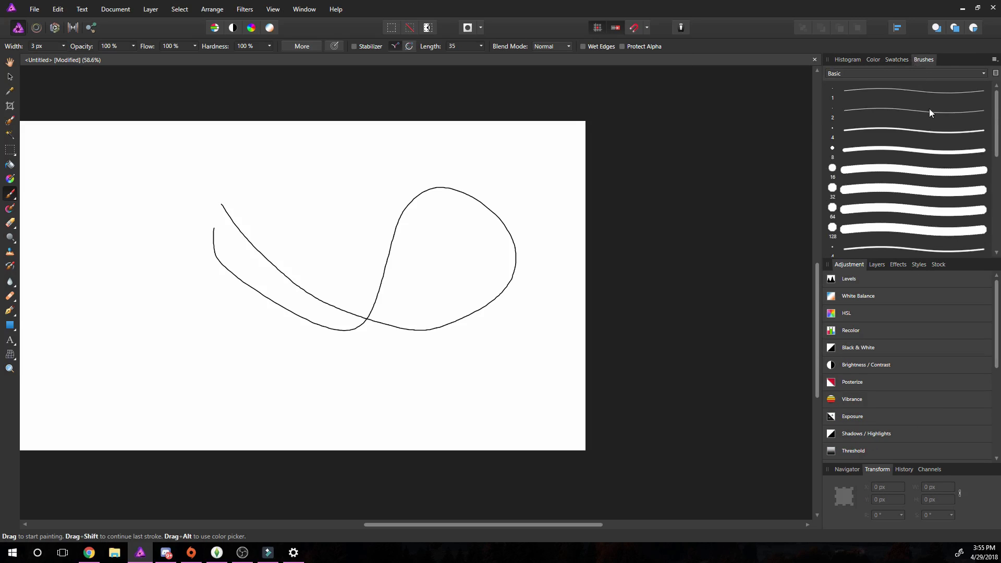
{"action": "scroll", "coordinate": [929, 113], "scroll_direction": "down", "scroll_amount": 5}
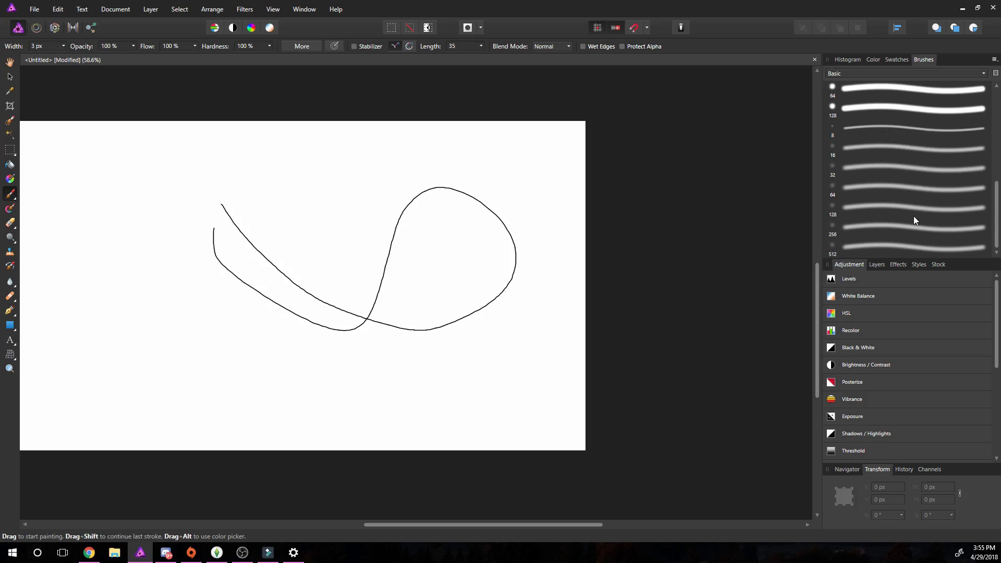
{"action": "scroll", "coordinate": [870, 282], "scroll_direction": "down", "scroll_amount": 5}
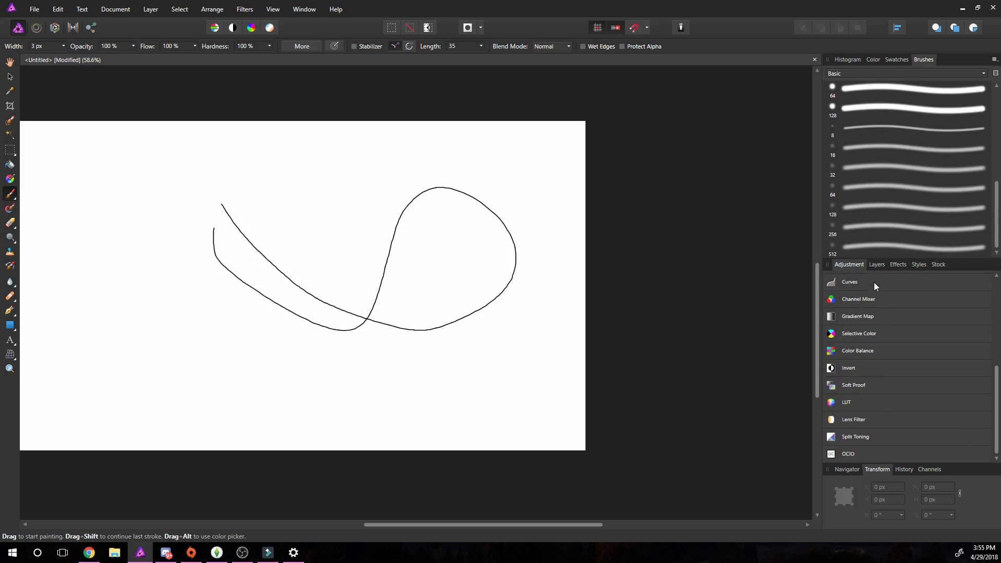
{"action": "scroll", "coordinate": [875, 285], "scroll_direction": "up", "scroll_amount": 5}
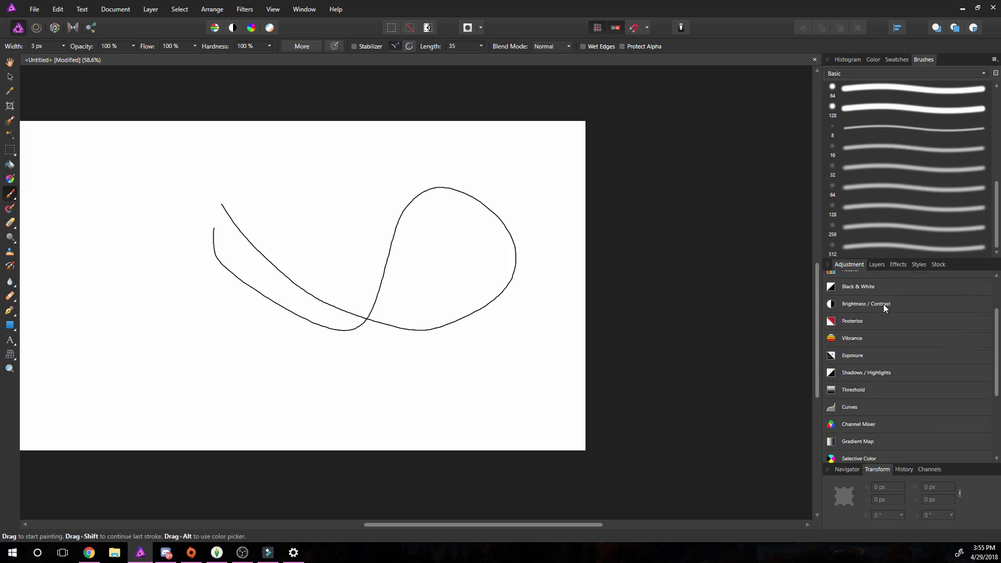
Scroll the Adjustment list down to OCIO, then switch to the Layers panel
{"action": "left_click", "coordinate": [879, 268]}
{"action": "left_click", "coordinate": [851, 265]}
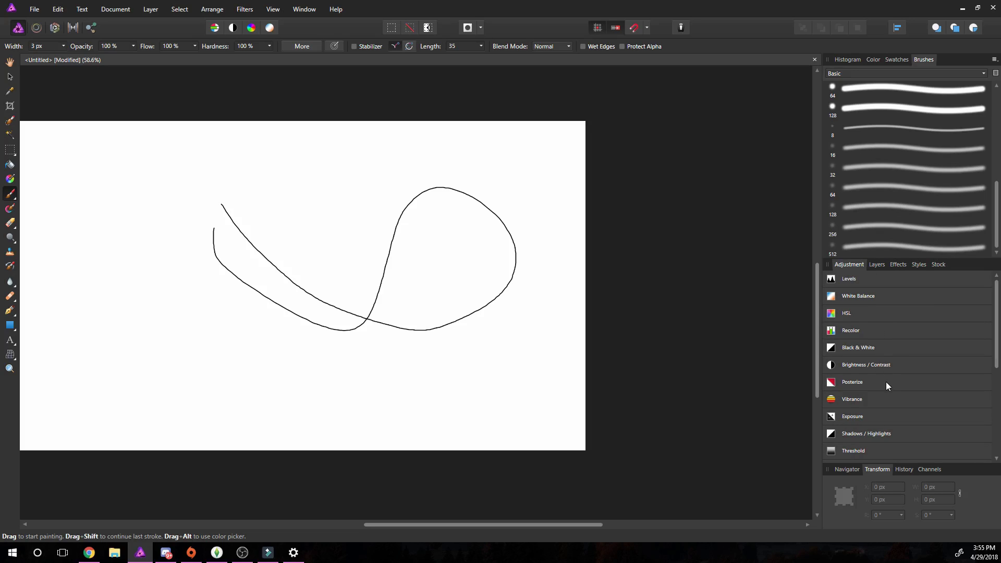
{"action": "scroll", "coordinate": [886, 396], "scroll_direction": "down", "scroll_amount": 3}
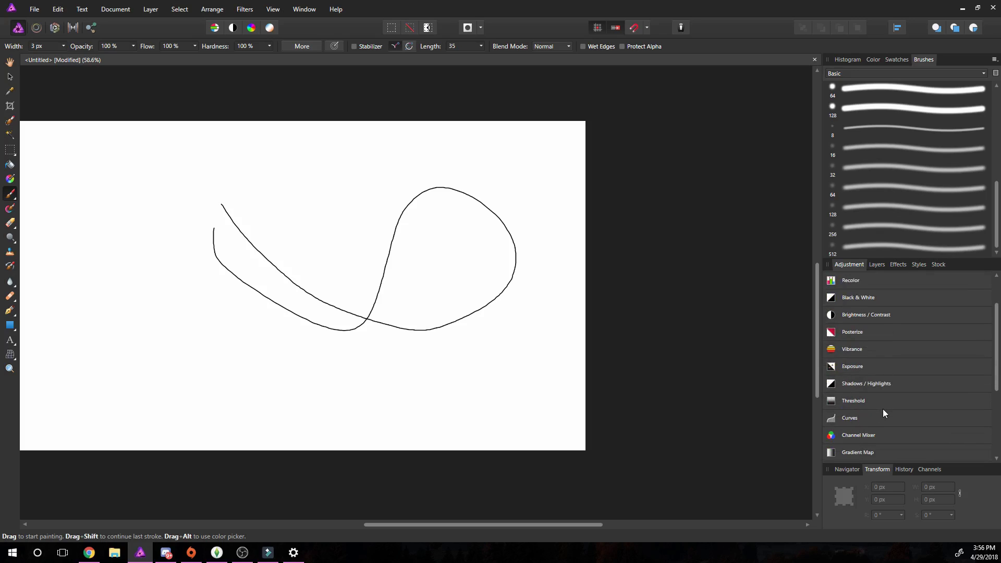
{"action": "scroll", "coordinate": [883, 409], "scroll_direction": "down", "scroll_amount": 4}
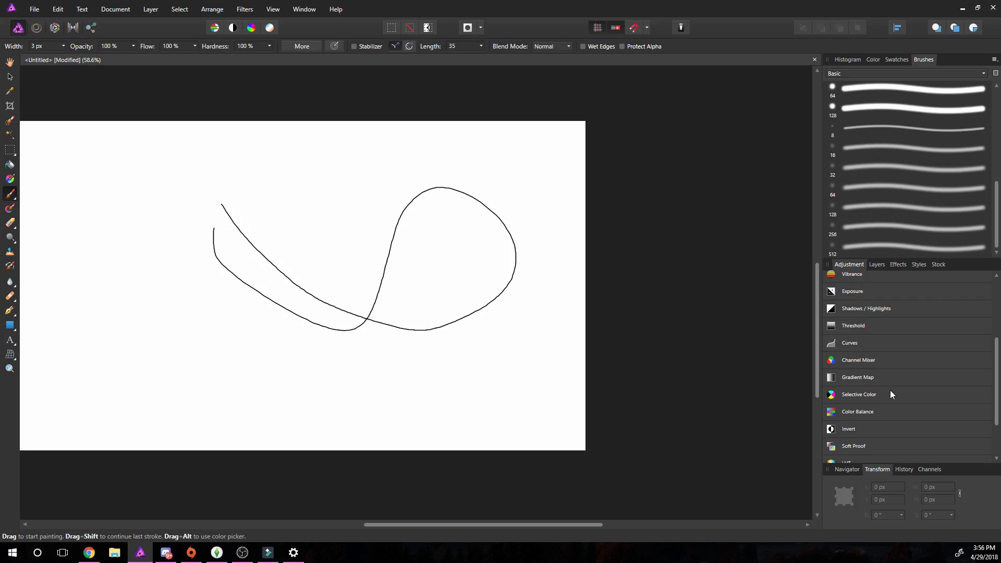
{"action": "scroll", "coordinate": [891, 391], "scroll_direction": "down", "scroll_amount": 4}
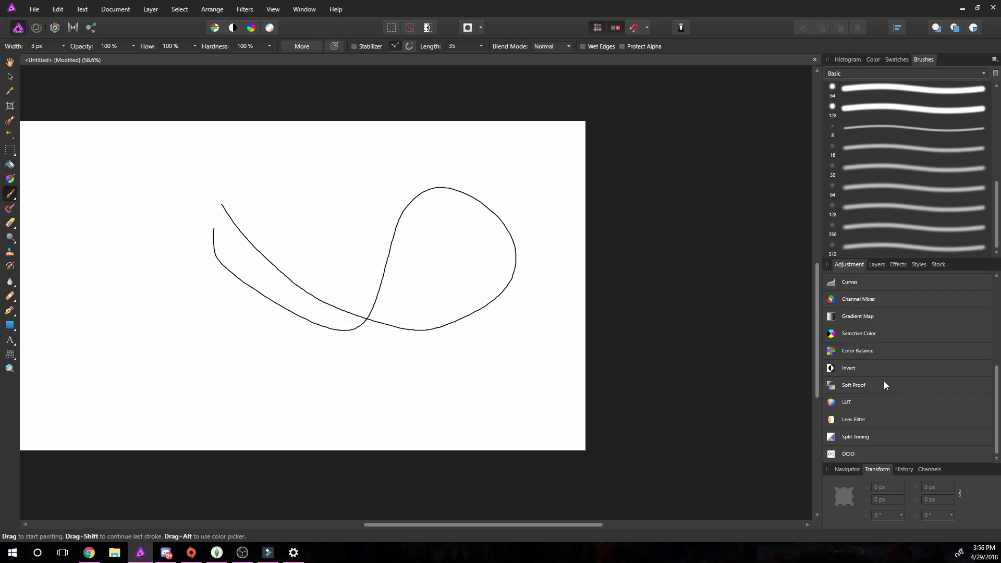
{"action": "left_click", "coordinate": [877, 265]}
Scroll through the list of layer effects in the Effects panel
{"action": "left_click", "coordinate": [893, 265]}
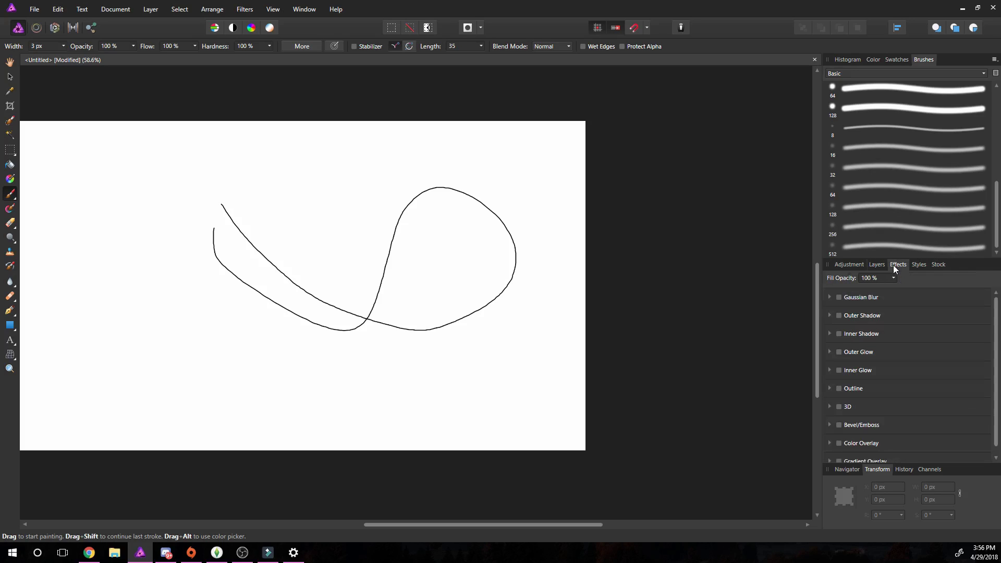
{"action": "scroll", "coordinate": [906, 340], "scroll_direction": "down", "scroll_amount": 1}
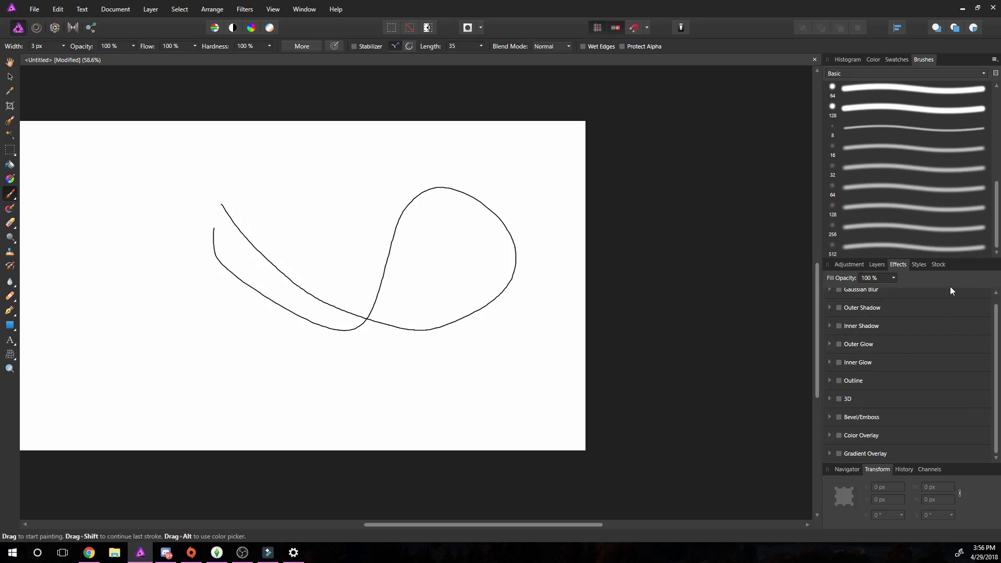
{"action": "scroll", "coordinate": [876, 365], "scroll_direction": "up", "scroll_amount": 1}
{"action": "scroll", "coordinate": [871, 379], "scroll_direction": "down", "scroll_amount": 1}
Glance at Stock, then scrub the History slider through the three brush strokes and back
{"action": "left_click", "coordinate": [939, 264]}
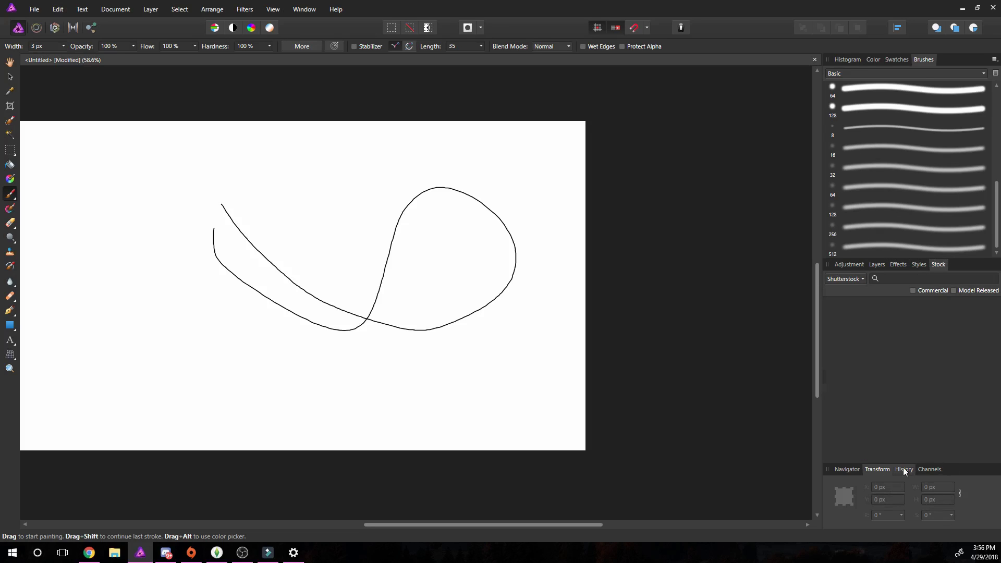
{"action": "left_click", "coordinate": [904, 470]}
{"action": "mouse_move", "coordinate": [930, 393]}
{"action": "left_mouse_down"}
{"action": "mouse_move", "coordinate": [915, 390]}
{"action": "mouse_move", "coordinate": [998, 392]}
{"action": "left_mouse_up"}
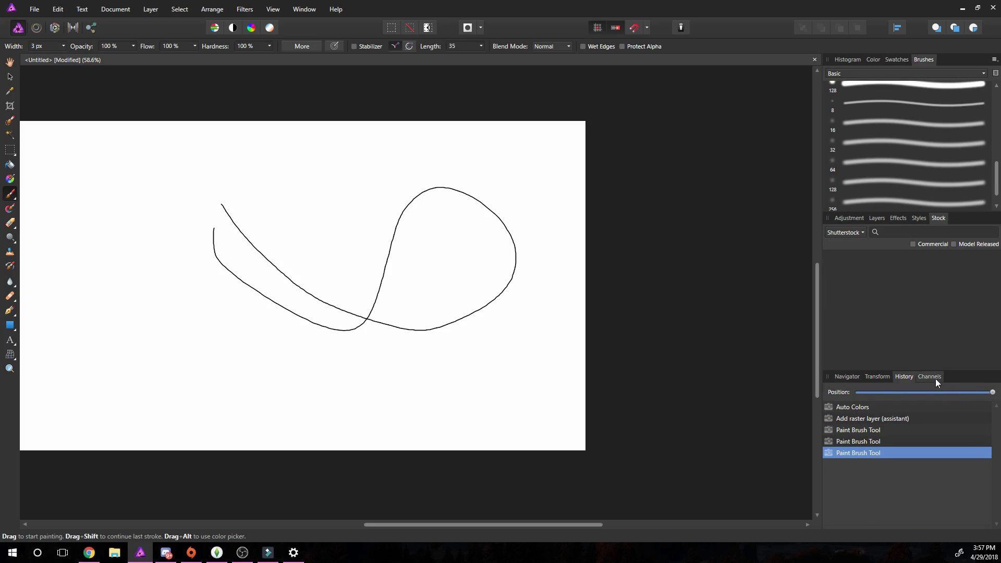
Show the Navigator preview of the canvas and look over the Filters menu without applying anything
{"action": "left_click", "coordinate": [847, 376]}
{"action": "left_click", "coordinate": [244, 9]}
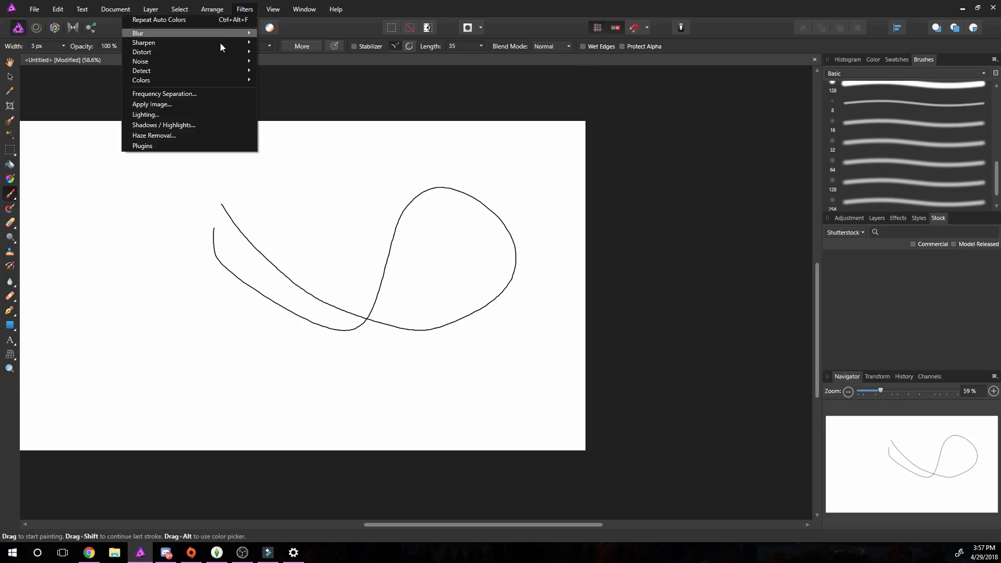
{"action": "mouse_move", "coordinate": [221, 52]}
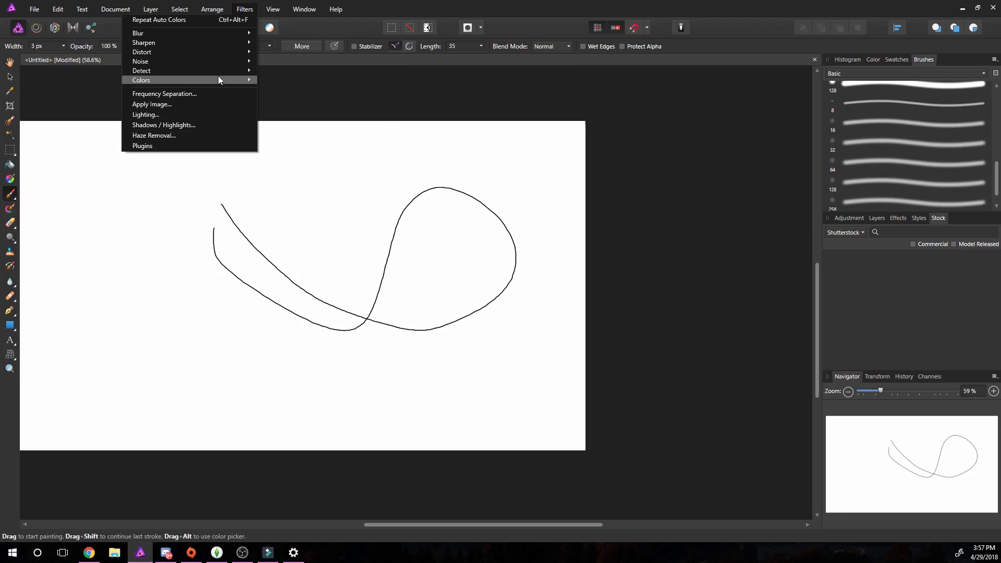
{"action": "key", "text": "Escape"}
Look over the Document and Layer menu commands, then the File menu commands
{"action": "left_click", "coordinate": [117, 11]}
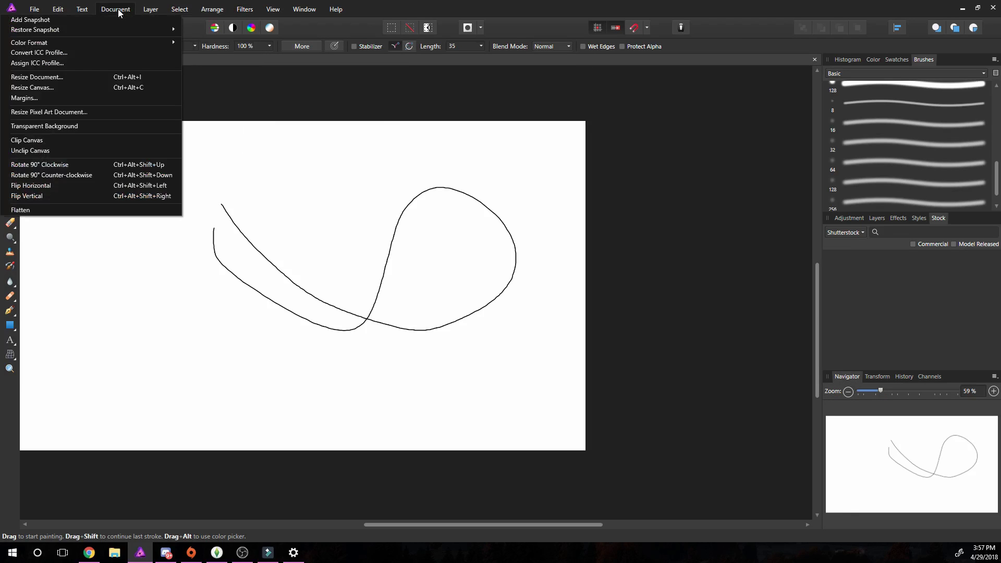
{"action": "mouse_move", "coordinate": [154, 16]}
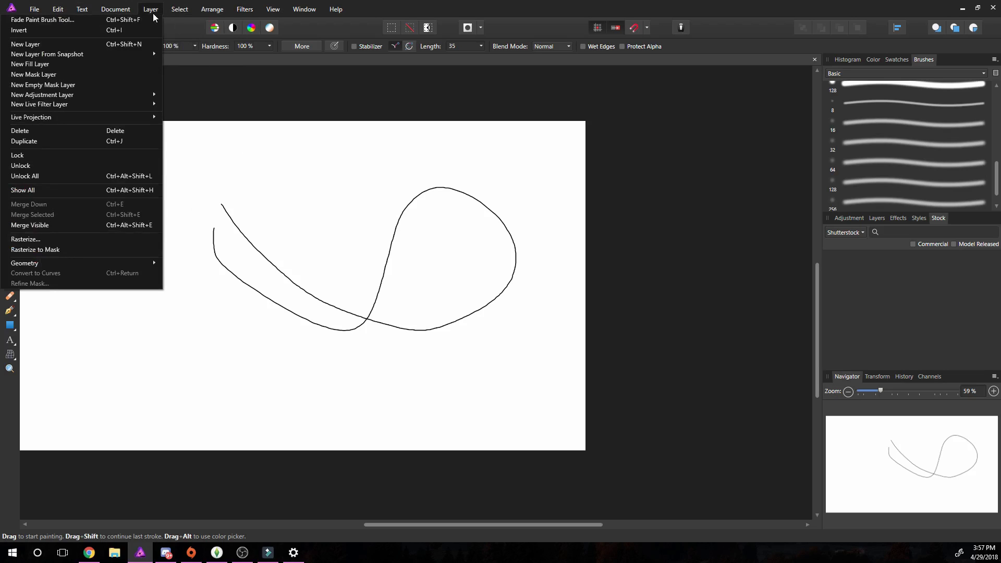
{"action": "mouse_move", "coordinate": [244, 5]}
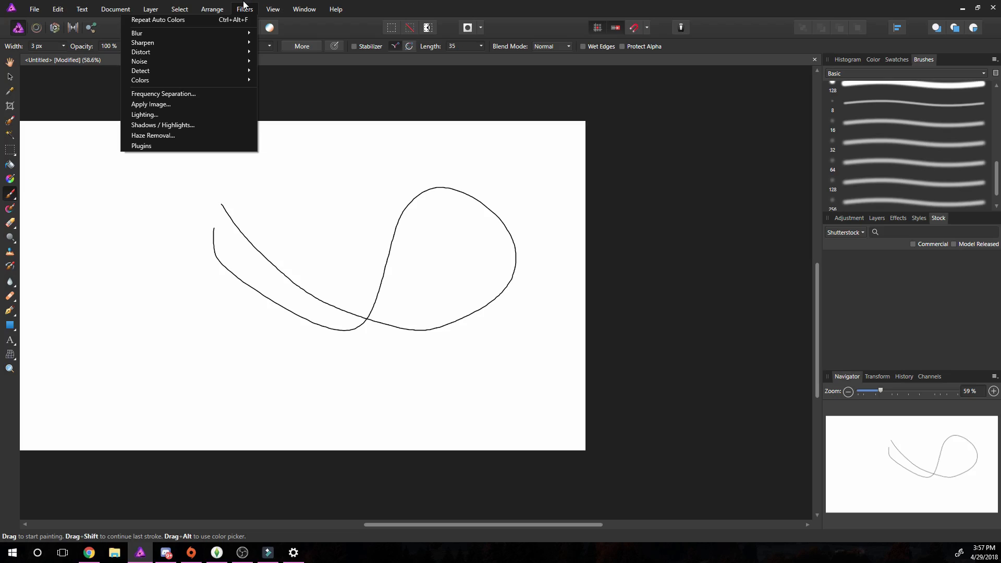
{"action": "left_click", "coordinate": [243, 4]}
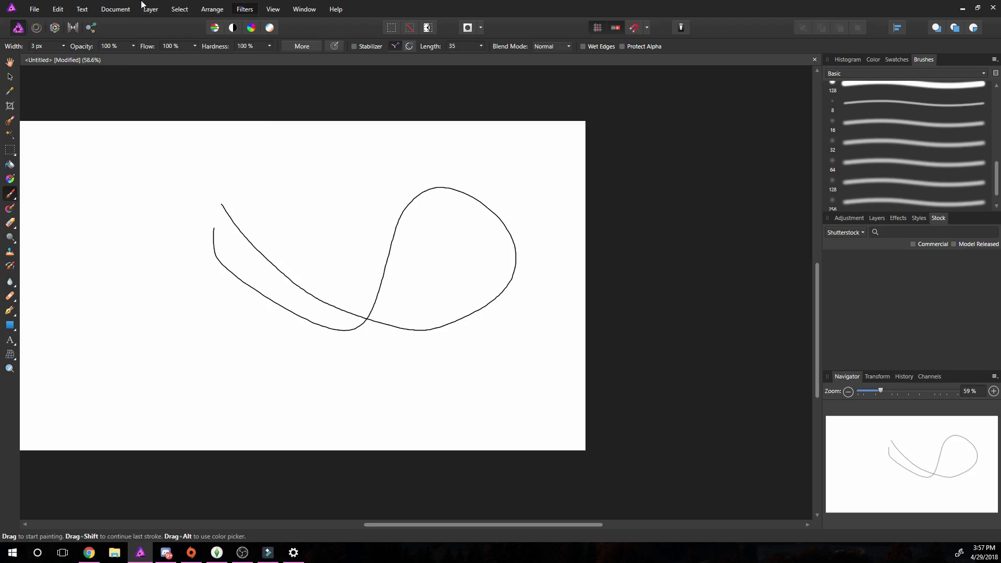
{"action": "left_click", "coordinate": [34, 9]}
{"action": "left_click", "coordinate": [34, 10]}
Browse the File menu and its Personas submenu, then dismiss the menu
{"action": "left_click", "coordinate": [34, 10]}
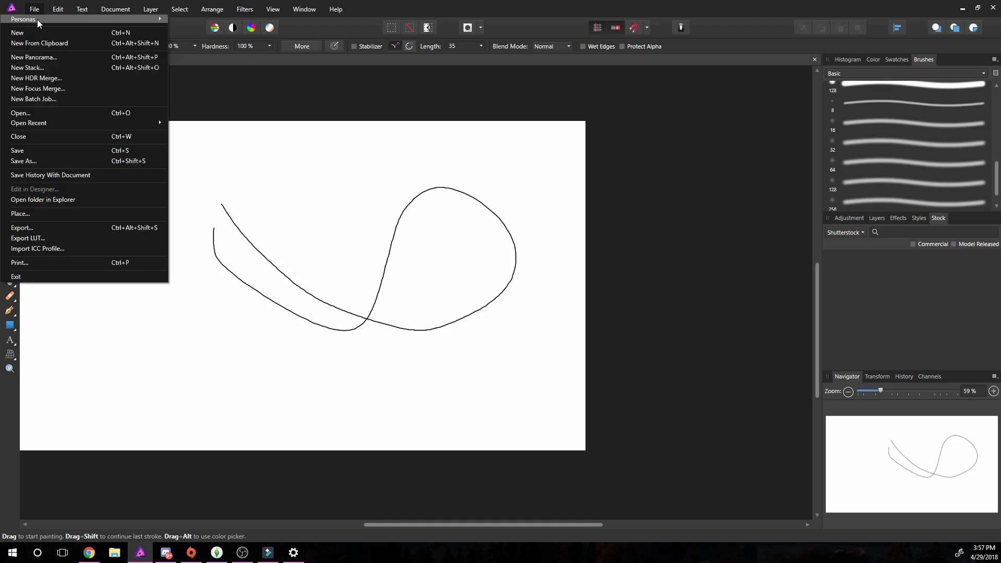
{"action": "mouse_move", "coordinate": [37, 20]}
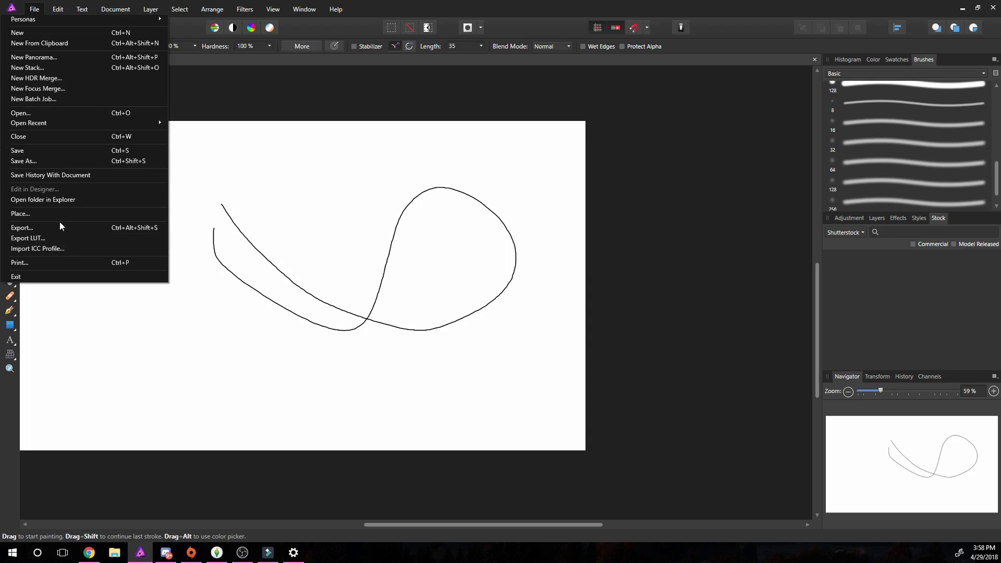
{"action": "key", "text": "Escape"}
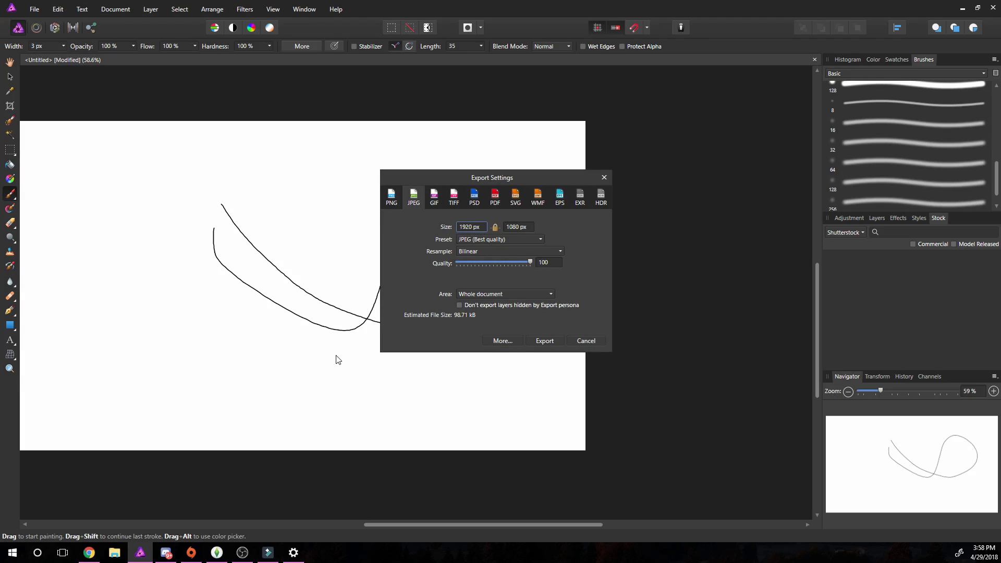
Compare export options for PNG, JPEG, GIF, TIFF, PSD, PDF, SVG, WMF, EPS, EXR and HDR
{"action": "left_click", "coordinate": [391, 197]}
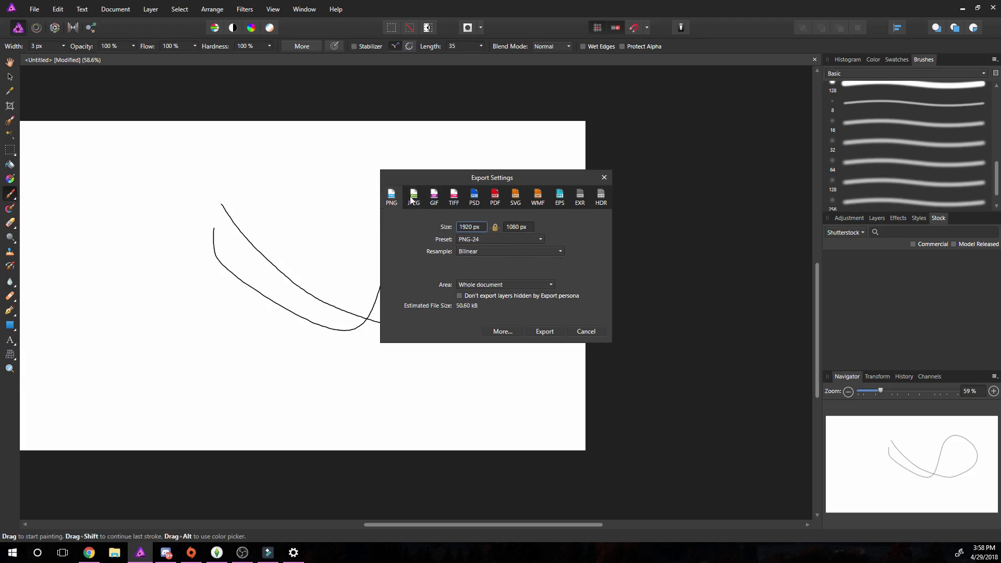
{"action": "left_click", "coordinate": [417, 199]}
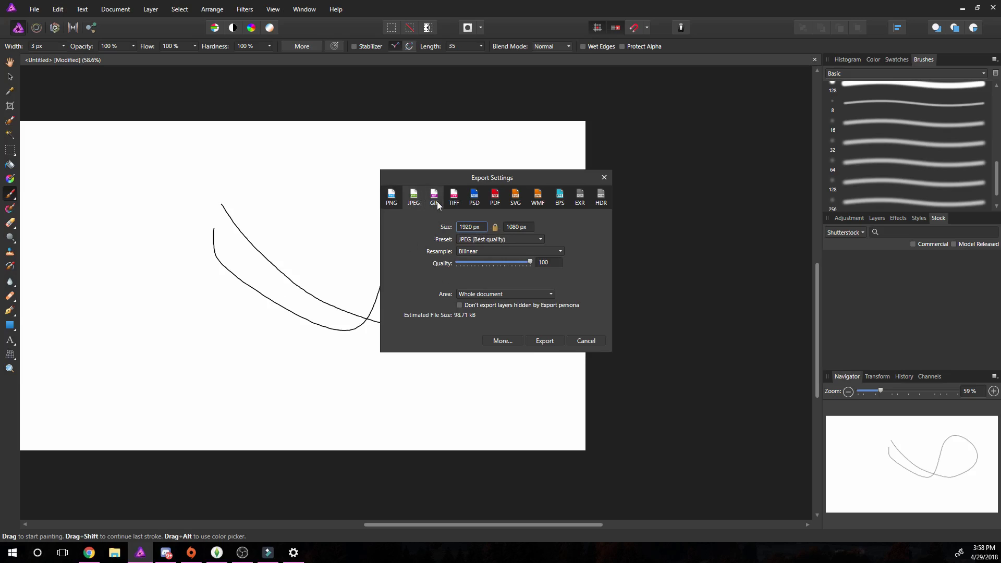
{"action": "left_click", "coordinate": [434, 197]}
{"action": "left_click", "coordinate": [462, 197]}
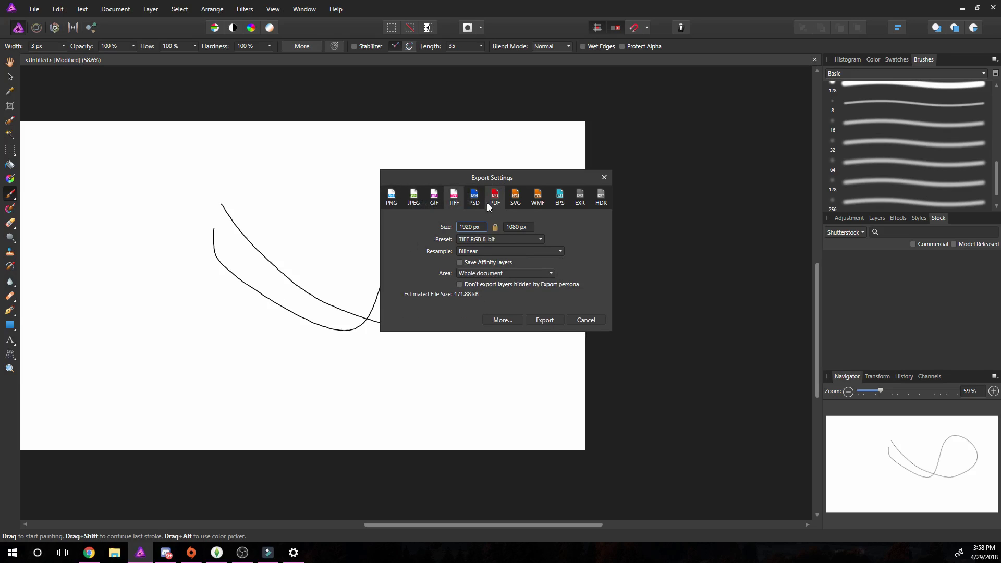
{"action": "left_click", "coordinate": [481, 201]}
{"action": "left_click", "coordinate": [494, 198]}
{"action": "left_click", "coordinate": [516, 197]}
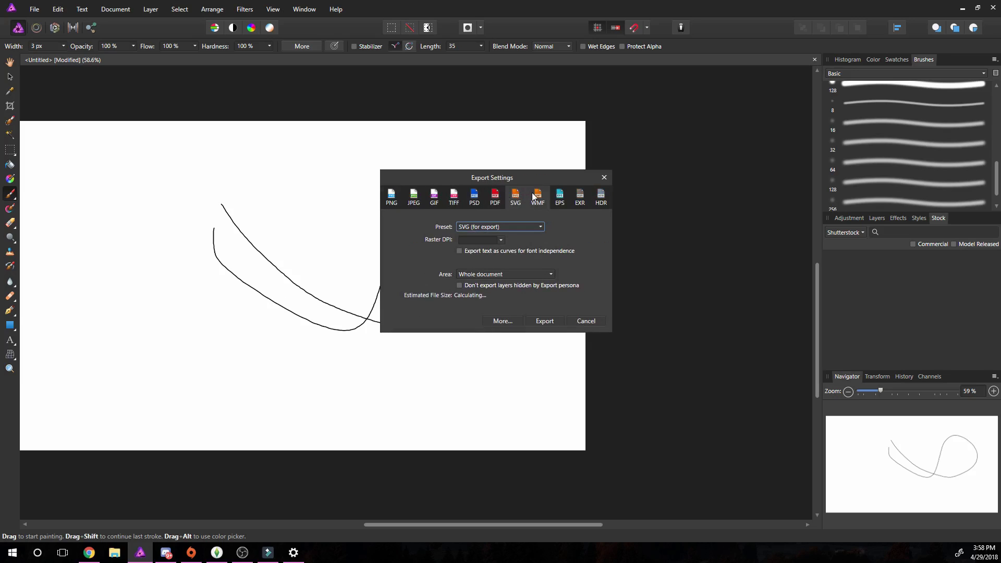
{"action": "left_click", "coordinate": [534, 196]}
{"action": "left_click", "coordinate": [565, 196]}
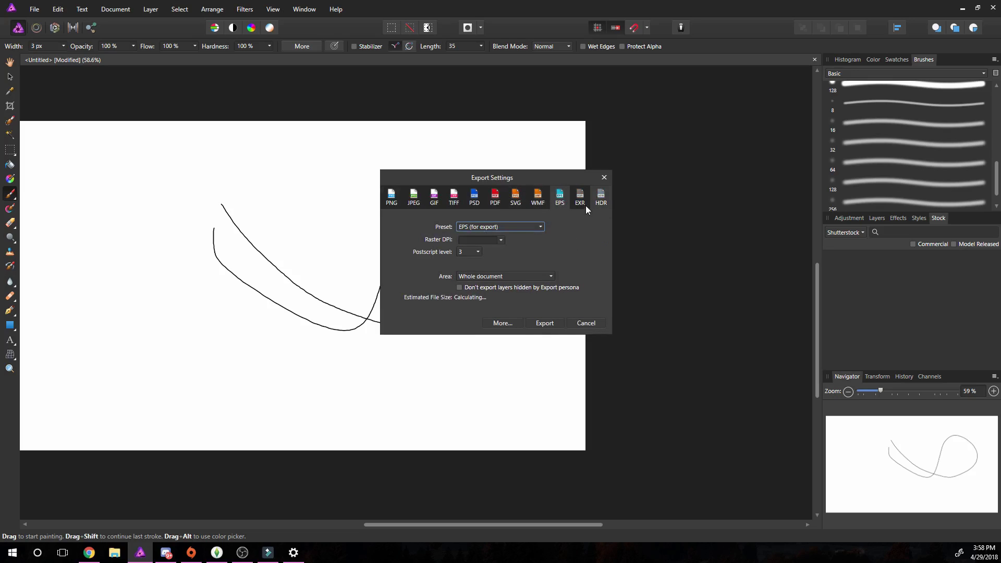
{"action": "left_click", "coordinate": [583, 205]}
{"action": "left_click", "coordinate": [595, 201]}
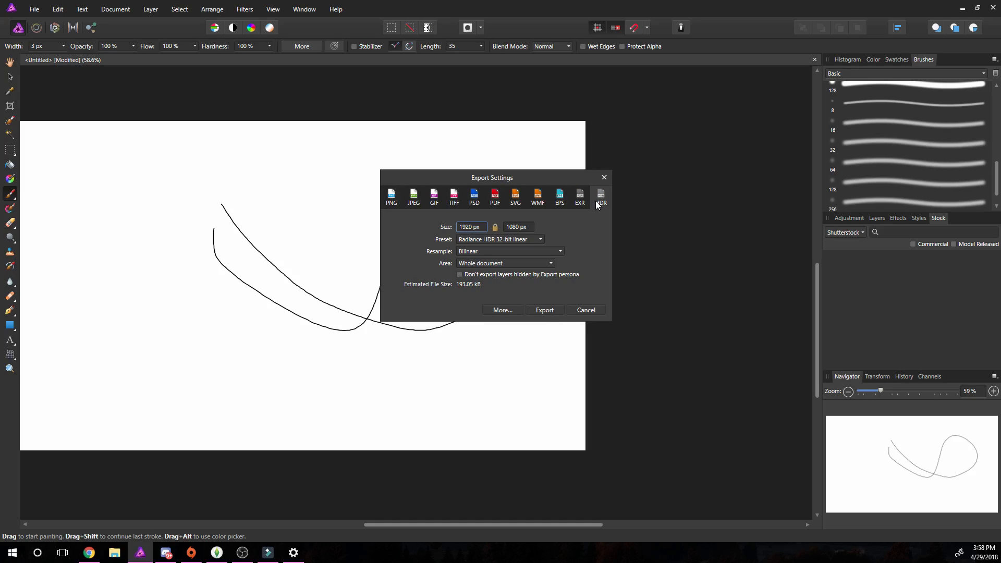
Nudge the Export Settings window up-left and switch the format to PNG, then back to JPEG
{"action": "left_click_drag", "start_coordinate": [494, 182], "coordinate": [483, 165]}
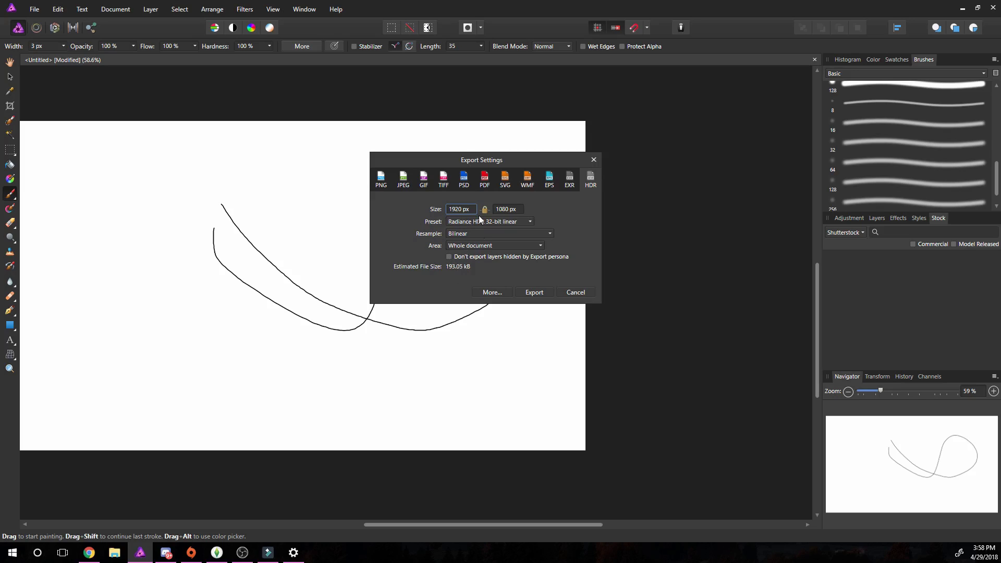
{"action": "left_click", "coordinate": [380, 180]}
{"action": "left_click", "coordinate": [403, 180]}
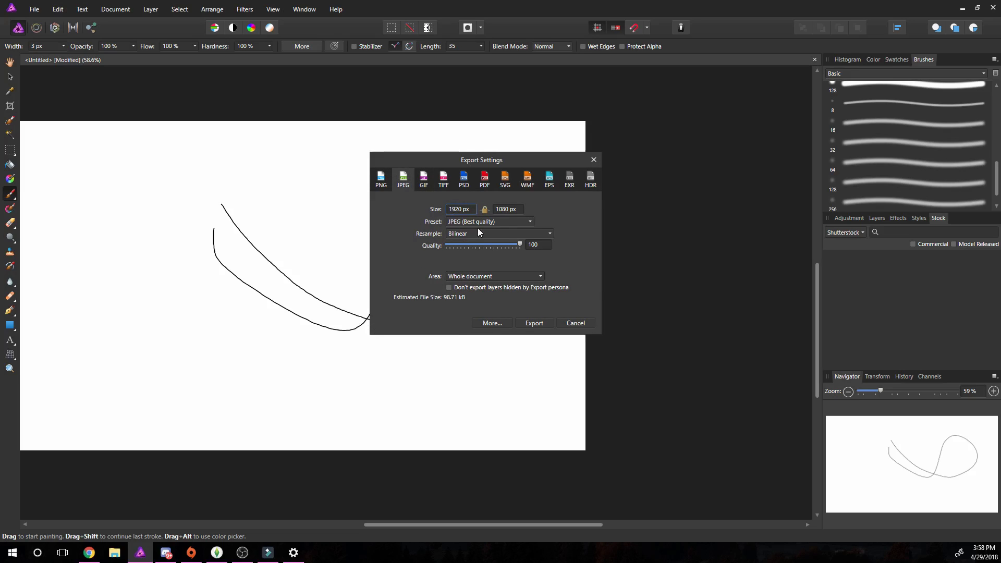
{"action": "left_click", "coordinate": [479, 245]}
Cancel the JPEG export so no file is written and the loop-stroke canvas returns
{"action": "left_click", "coordinate": [576, 322]}
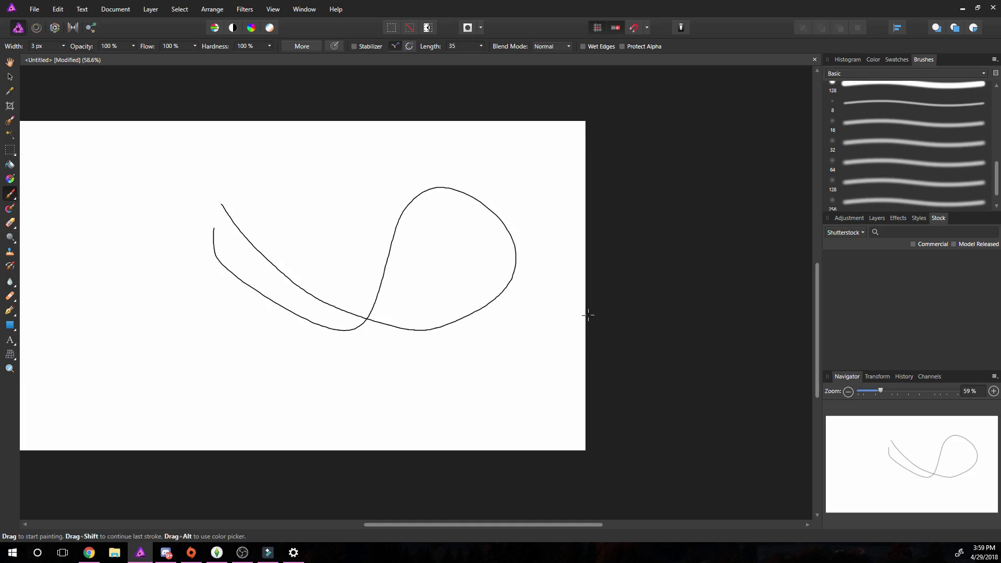